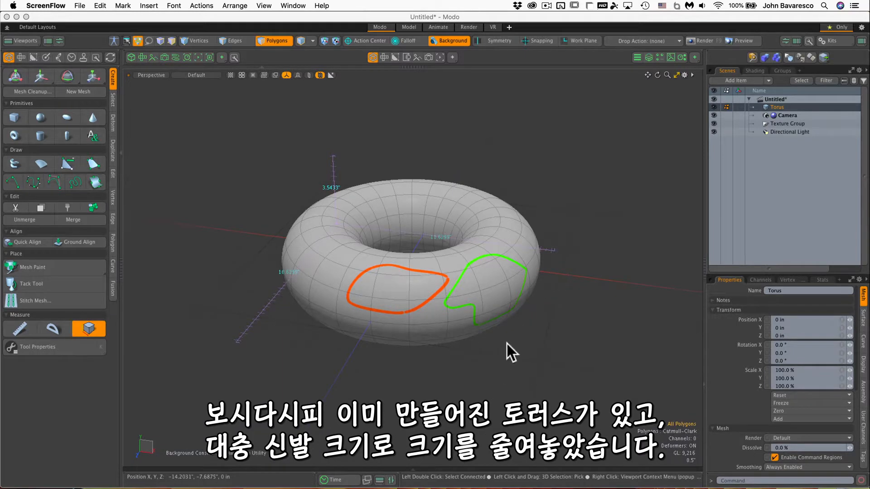
left_click_drag(507, 344, 501, 377, "alt")
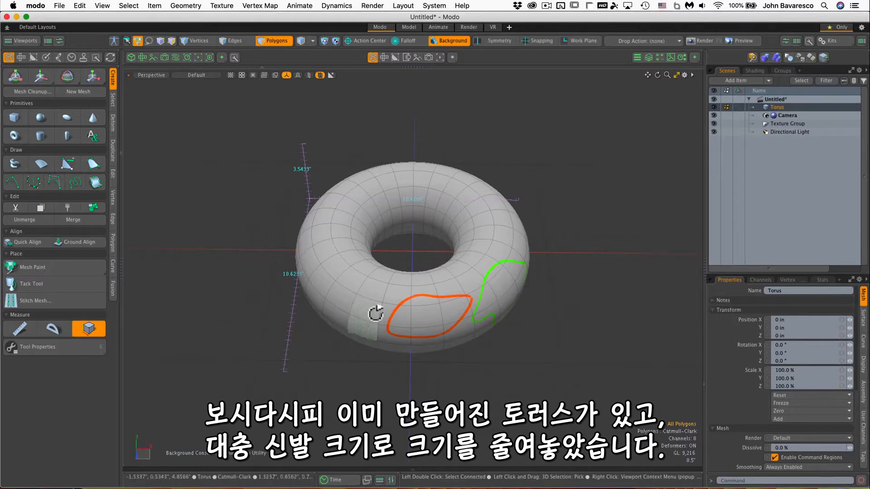
left_click_drag(462, 385, 481, 381, "ctrl+alt")
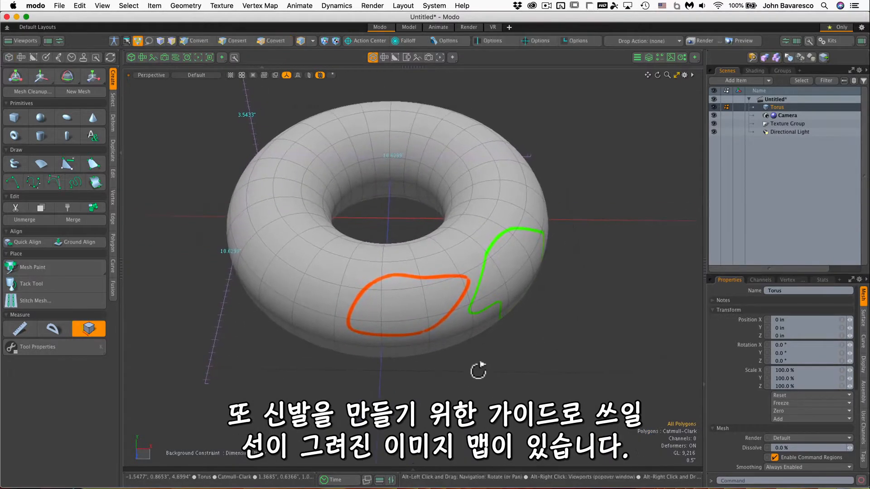
left_click_drag(536, 363, 466, 235, "alt")
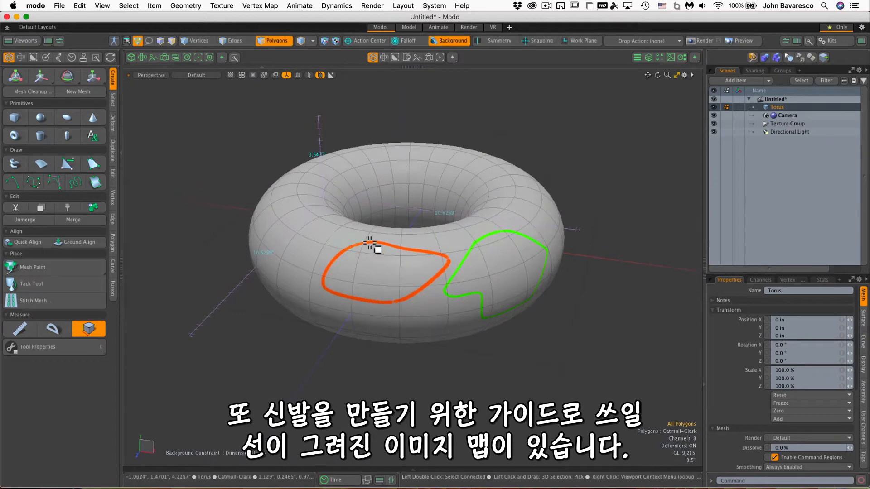
left_click_drag(344, 267, 394, 358, "ctrl+alt")
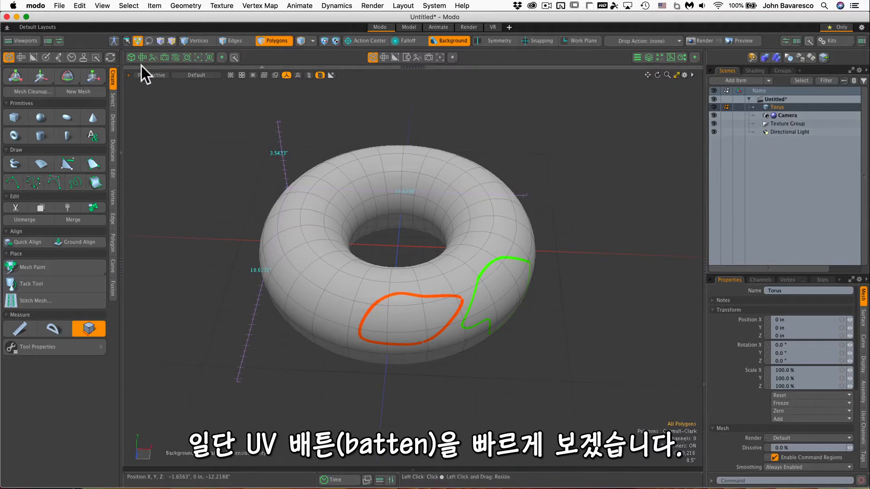
Show a UV view beside the perspective view and display the torus's Texture UV map in it
left_click(142, 58)
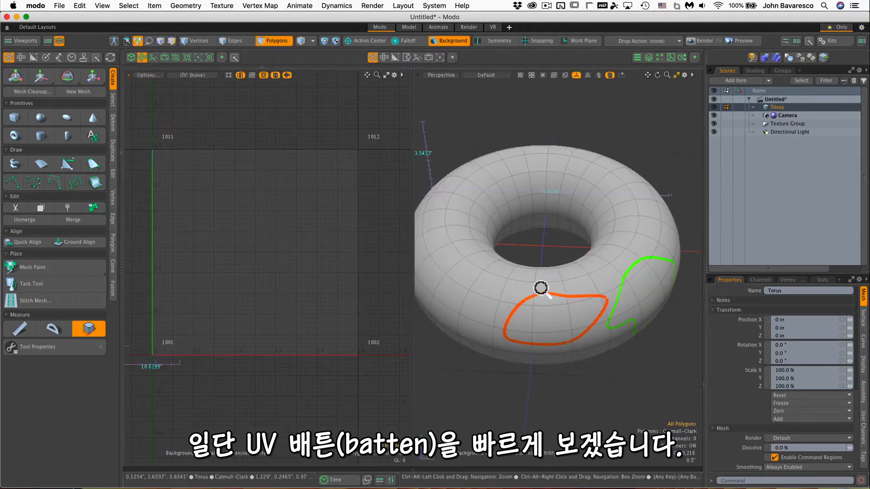
left_click_drag(542, 289, 530, 288, "alt")
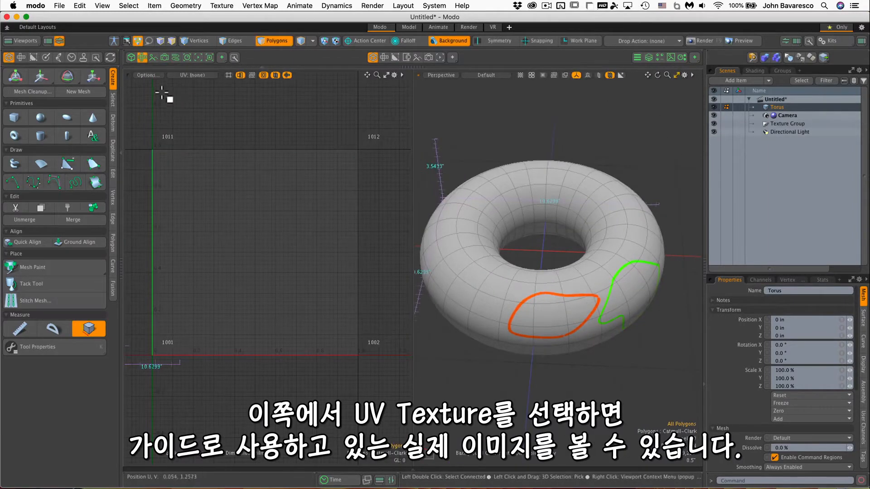
left_click(183, 74)
left_click(186, 93)
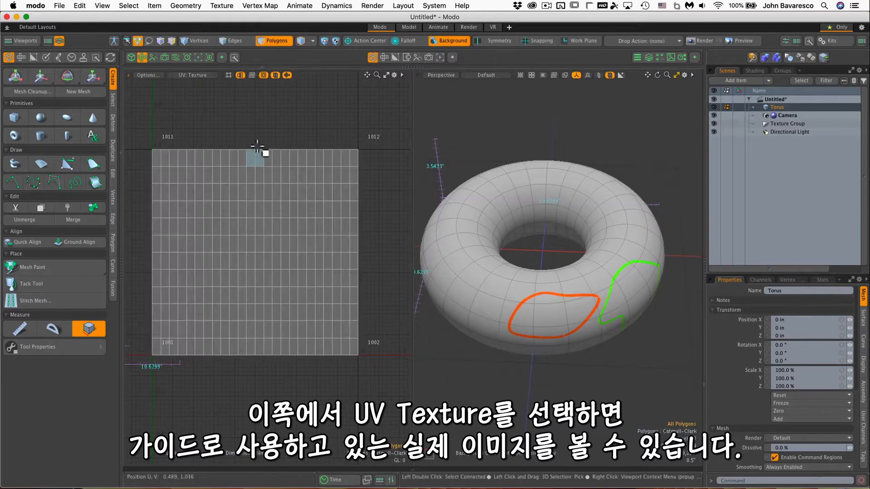
Display the guide outline image as the backdrop of the UV view
left_click(152, 75)
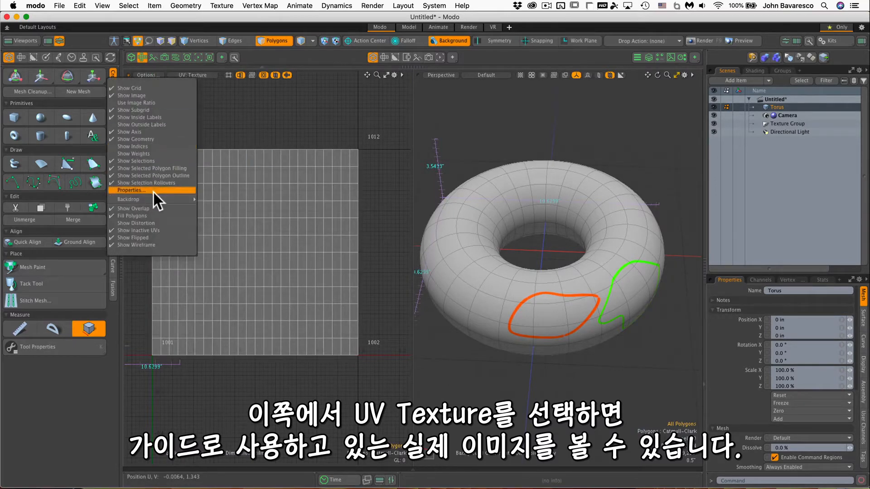
mouse_move(154, 200)
left_click(225, 212)
left_click_drag(286, 227, 373, 182, "ctrl+alt")
left_click_drag(305, 263, 189, 283, "ctrl+alt")
left_click_drag(237, 268, 238, 270, "alt")
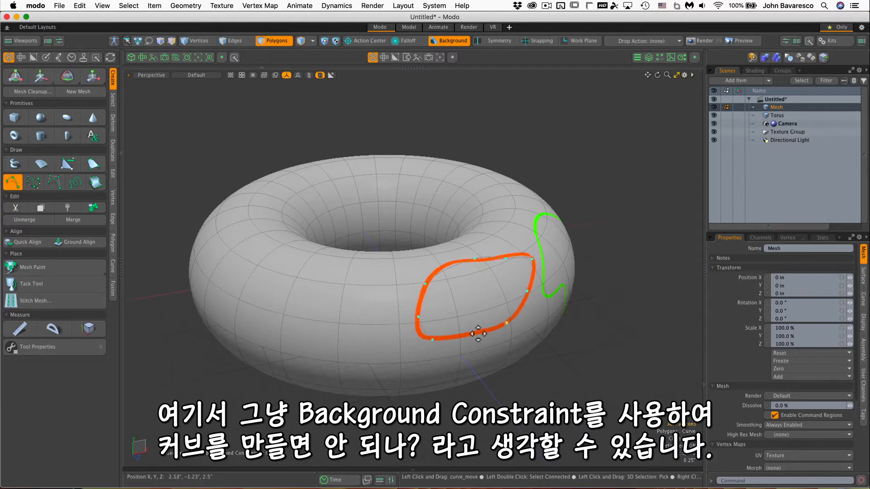
Set the curve traced around the orange outline on the torus to Closed
left_click(67, 349)
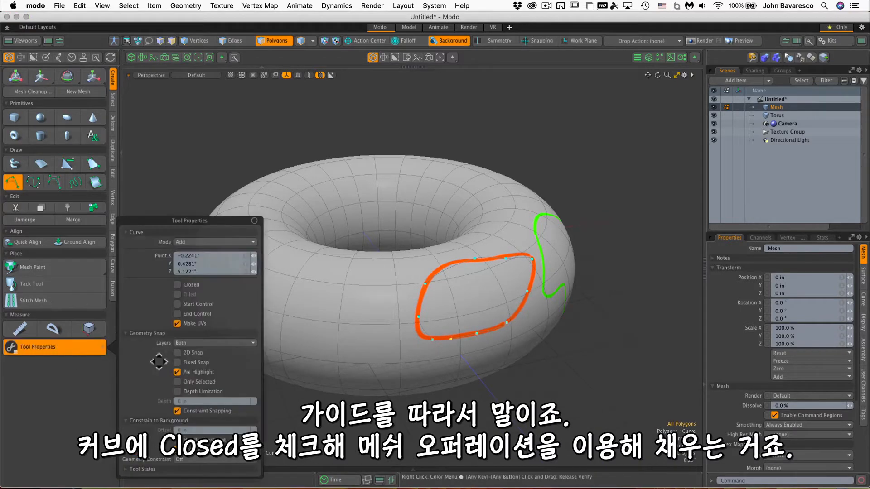
left_click(177, 284)
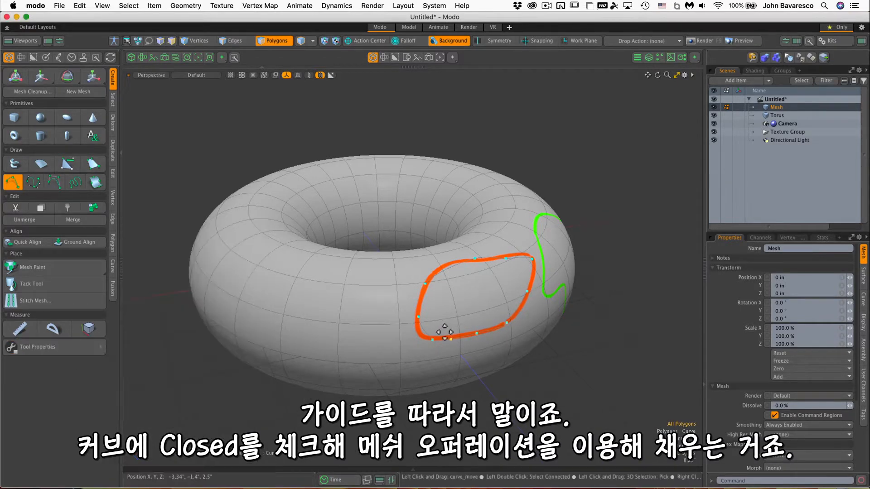
key("ctrl")
left_click_drag(447, 334, 470, 250, "alt")
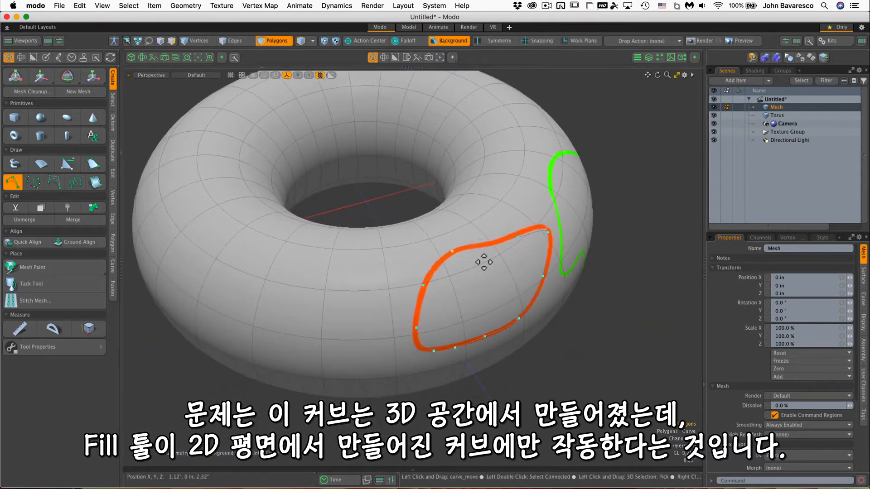
Delete the Mesh item that holds the curve traced on the torus surface
left_click_drag(470, 268, 424, 326, "ctrl+alt")
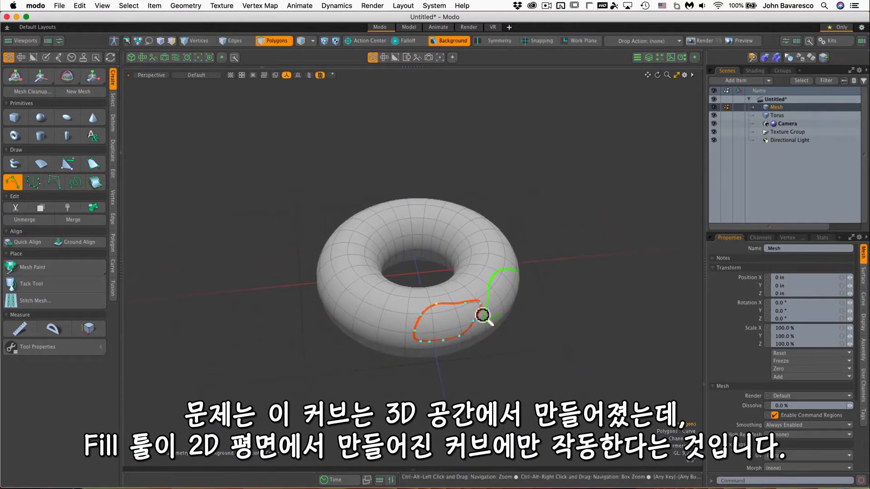
left_click_drag(482, 315, 456, 330, "ctrl+alt")
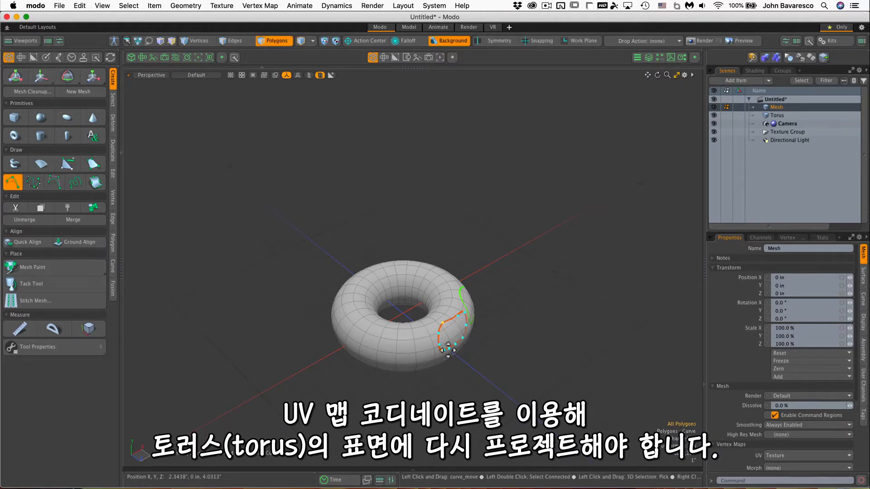
mouse_move(447, 338)
left_mouse_down("ctrl+alt")
mouse_move(494, 313)
mouse_move(507, 278)
mouse_move(455, 336)
left_mouse_up("ctrl+alt")
left_click_drag(488, 285, 444, 325, "ctrl+alt")
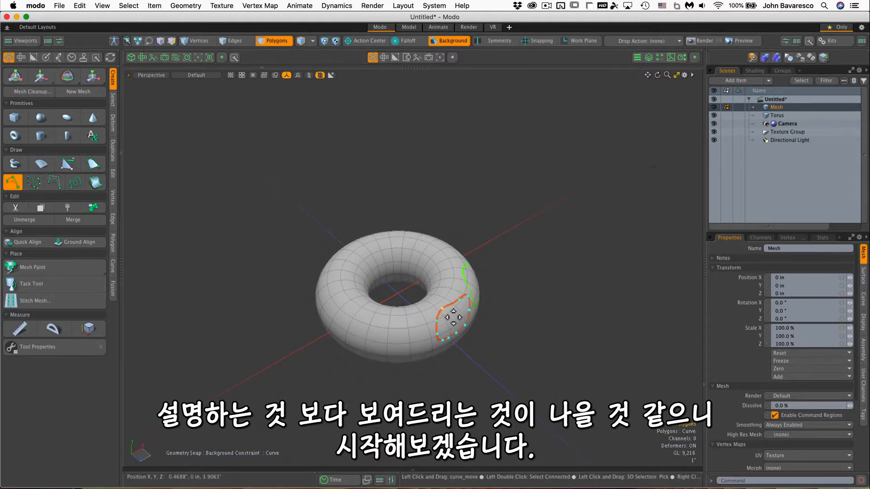
left_click_drag(444, 315, 472, 305, "alt")
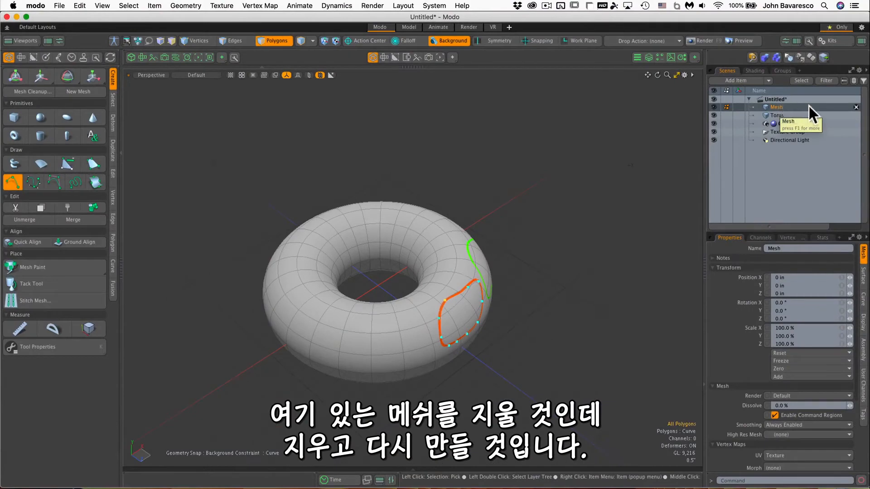
left_click(854, 107)
left_click_drag(470, 313, 413, 332, "ctrl+alt")
left_click_drag(413, 333, 454, 333, "alt+shift")
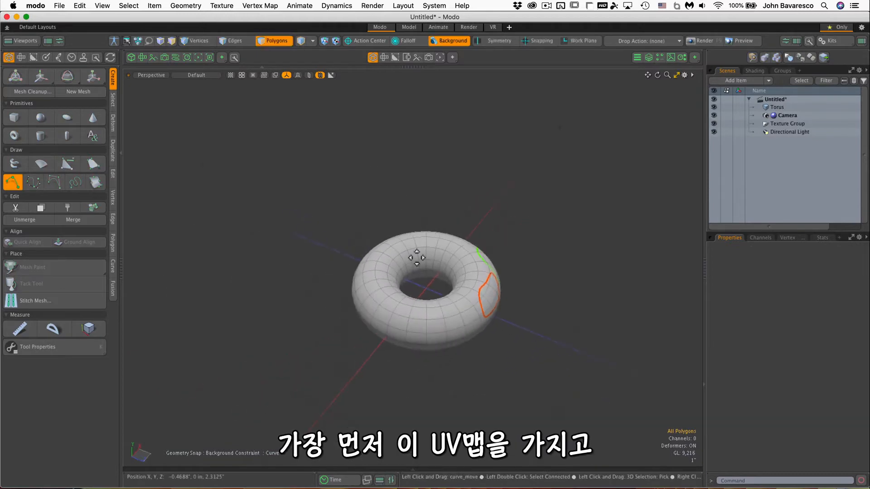
Bring back the UV view beside the perspective view and drop the active curve tool
left_click(141, 57)
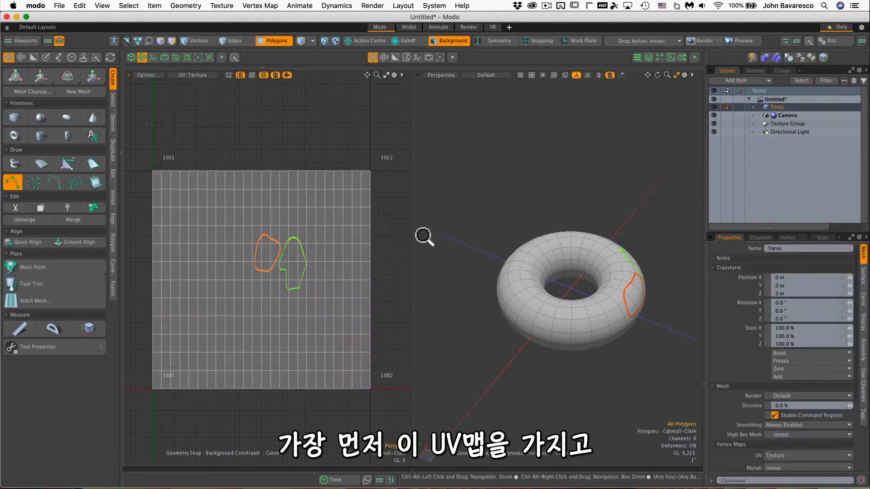
left_click_drag(341, 240, 298, 247, "ctrl+alt")
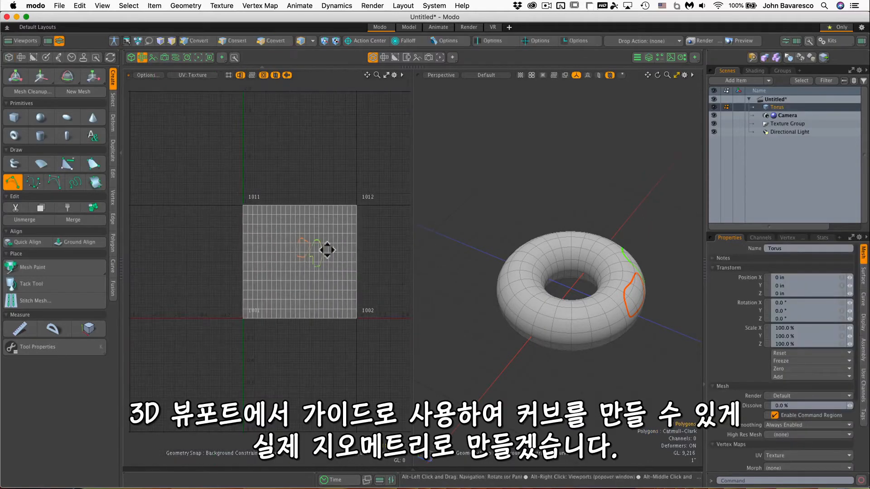
key("space")
double_click(336, 250)
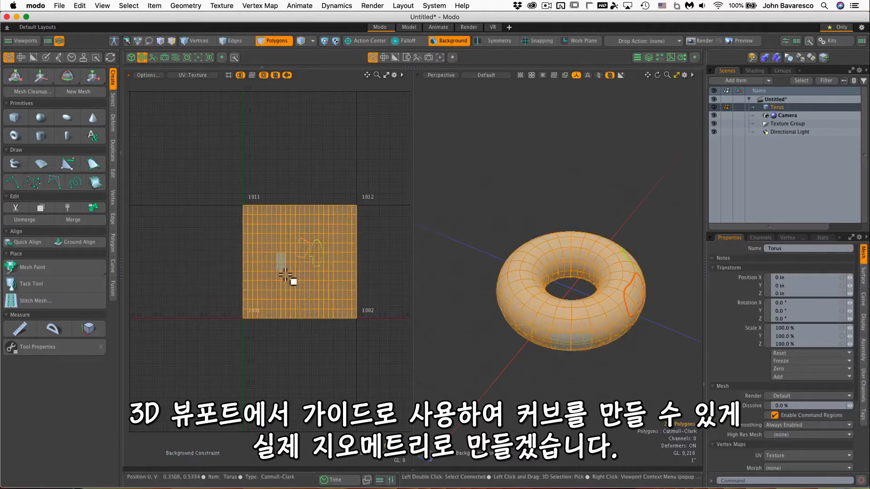
left_click_drag(326, 222, 335, 213)
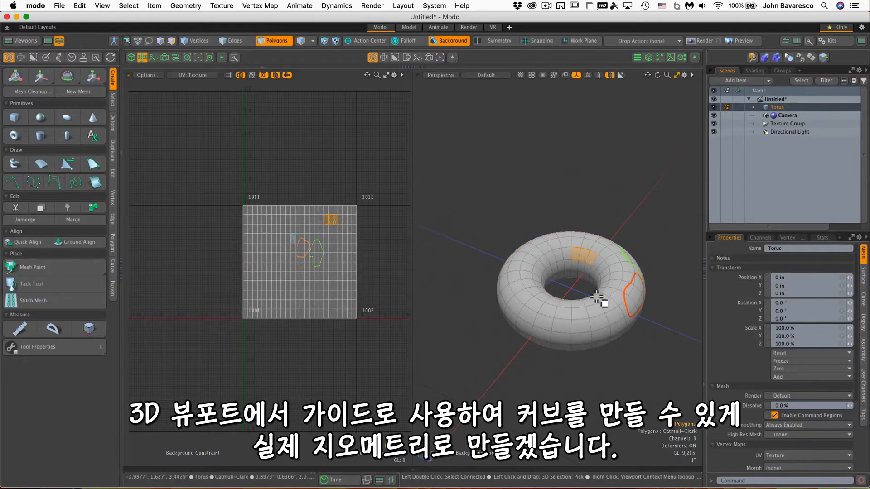
left_click(374, 247)
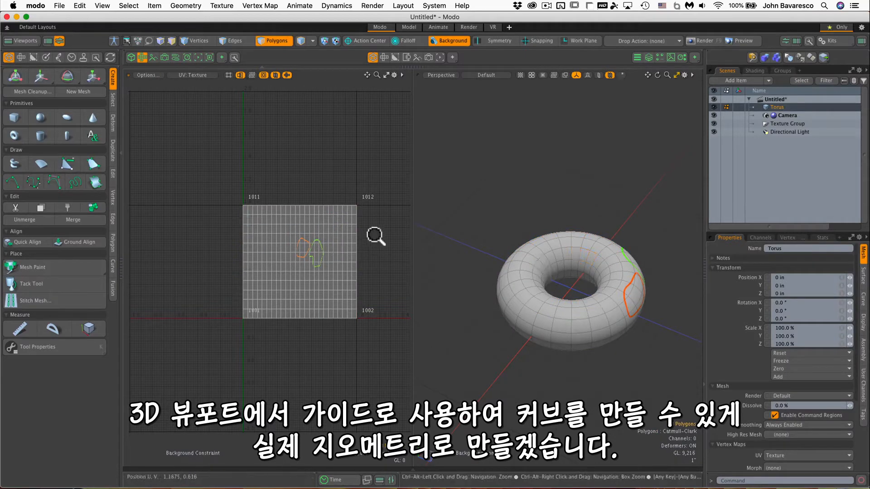
Convert the torus's Texture UV map to a new mesh named "UV Torus mesh" using Convert UVs to Mesh
left_click_drag(375, 235, 304, 261, "ctrl+alt")
left_click_drag(519, 276, 546, 297, "alt")
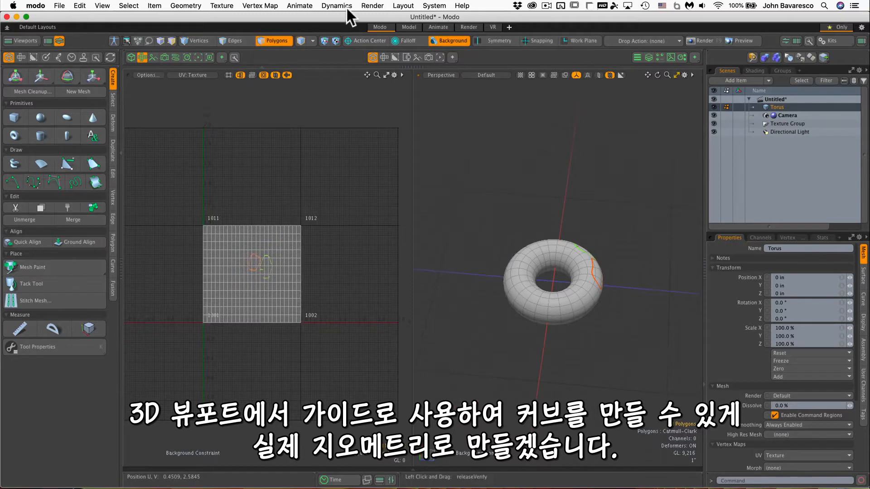
left_click(221, 5)
left_click(251, 135)
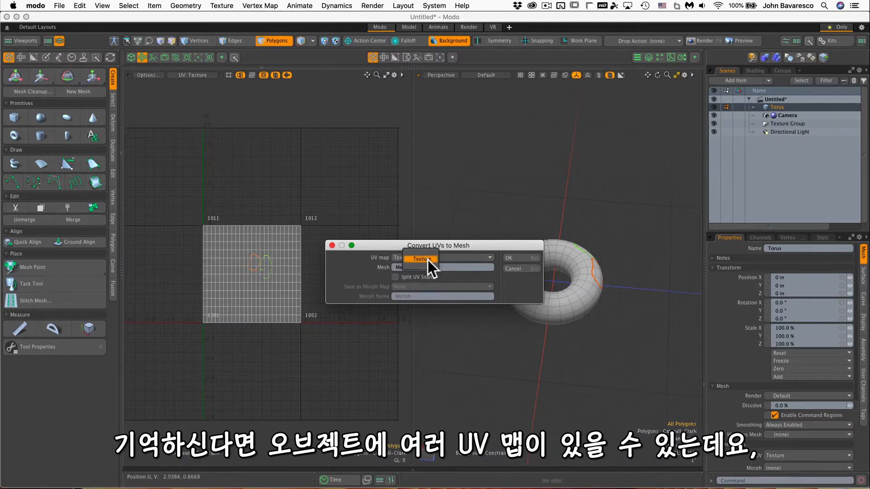
left_click(355, 260)
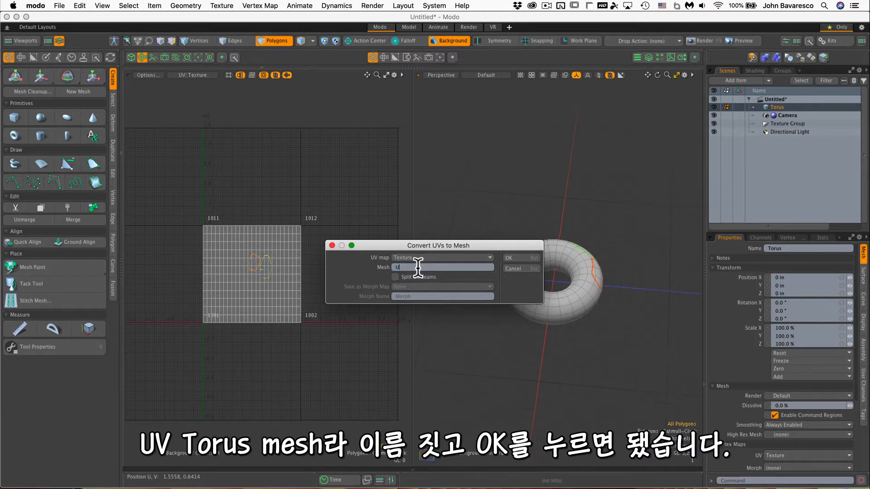
type("V Torus mesh")
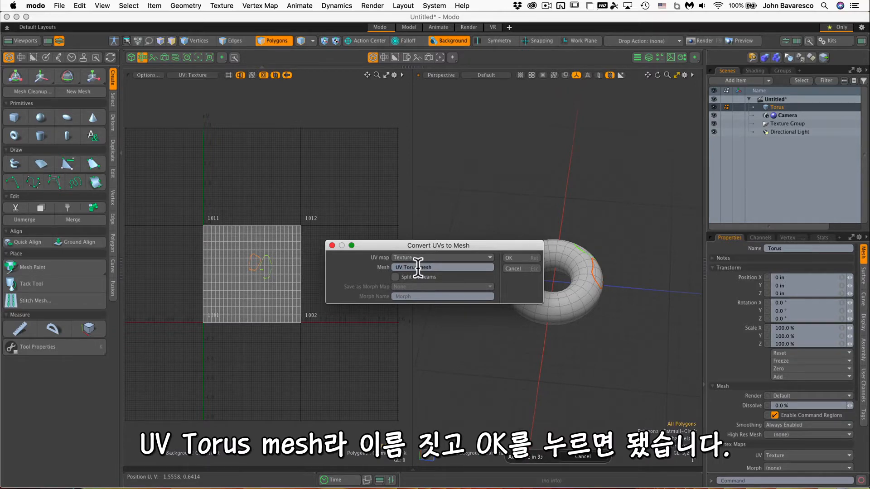
key("Return")
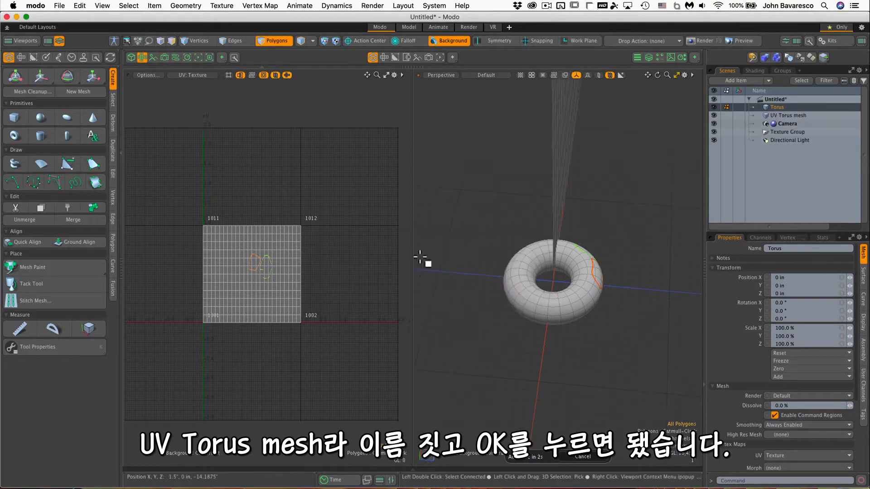
Select the flat UV Torus mesh item in the 3D view and switch to polygon selection mode
left_click_drag(595, 249, 614, 199, "ctrl+alt")
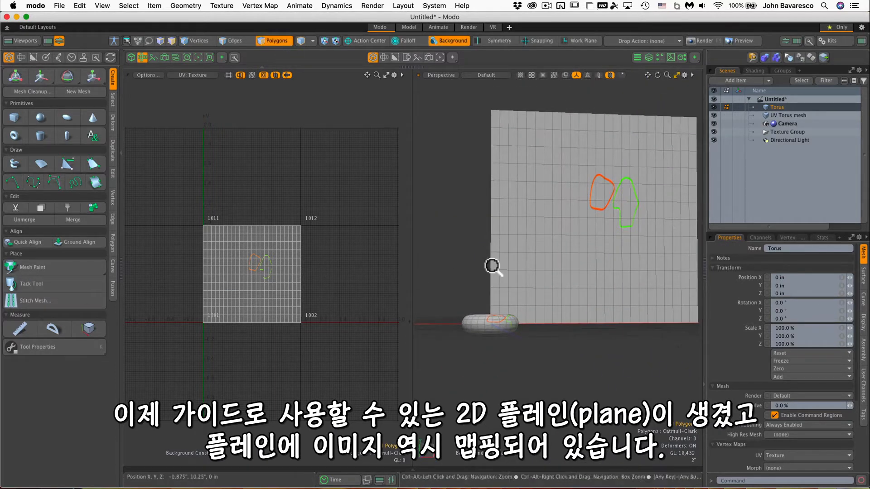
left_click_drag(493, 266, 488, 270, "alt")
left_click_drag(487, 239, 501, 275, "alt")
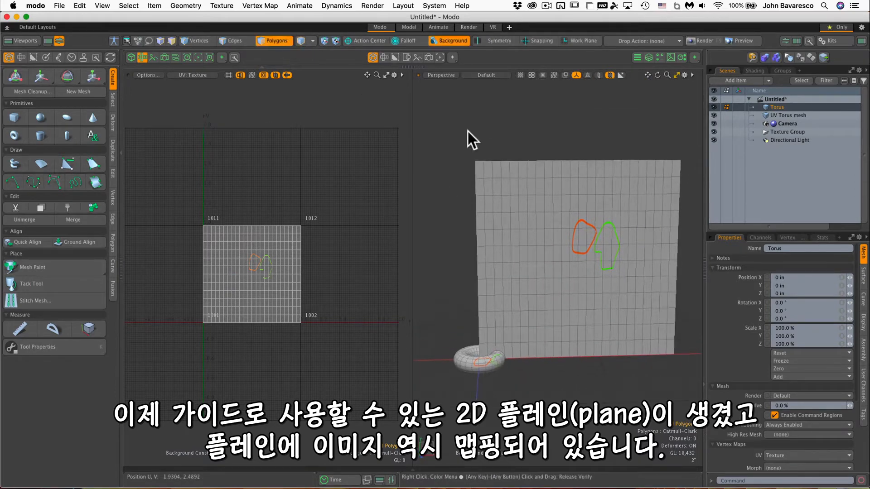
key("5")
left_click(619, 246)
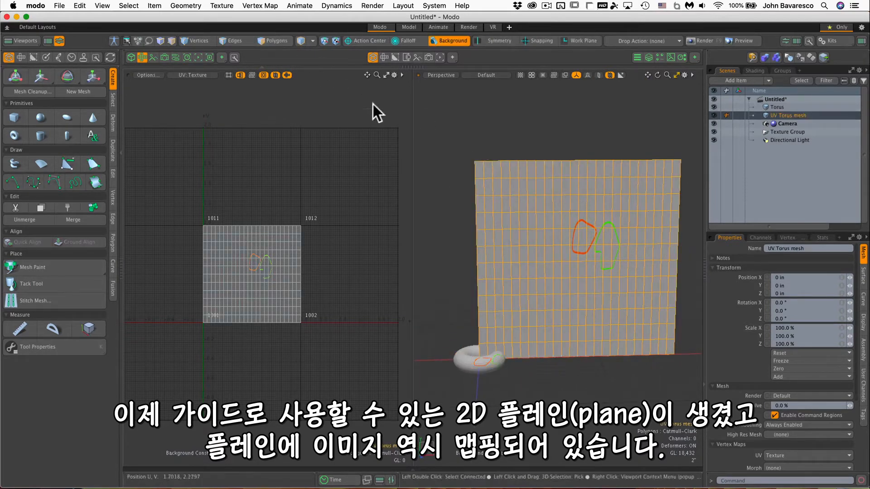
left_click(274, 40)
mouse_move(632, 216)
left_mouse_down()
mouse_move(608, 236)
mouse_move(586, 219)
mouse_move(582, 244)
mouse_move(600, 231)
mouse_move(616, 244)
mouse_move(632, 242)
left_mouse_up()
left_click(543, 134)
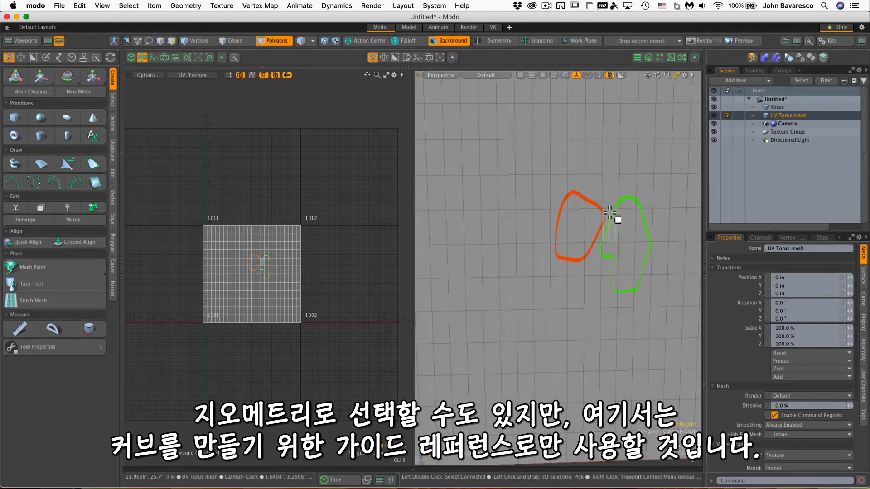
Hide the UV view and move the flat UV Torus mesh sideways along X, clear of the torus
left_click_drag(596, 204, 427, 288, "ctrl+alt")
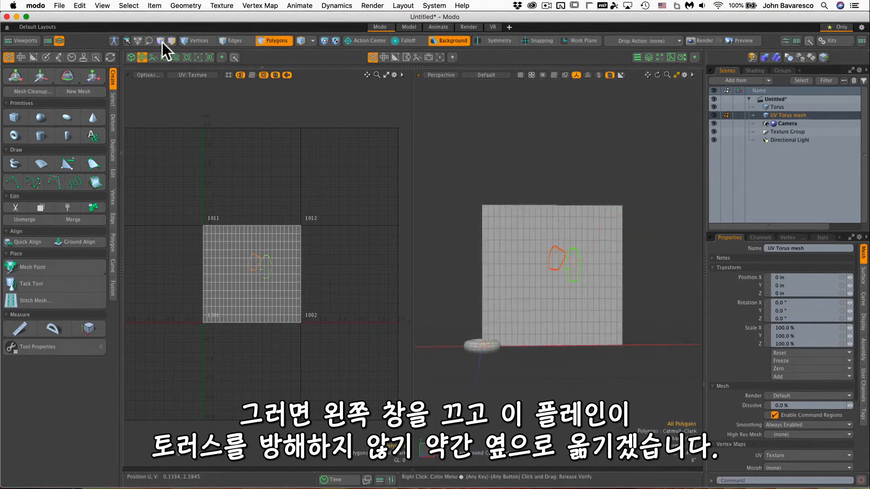
left_click(142, 57)
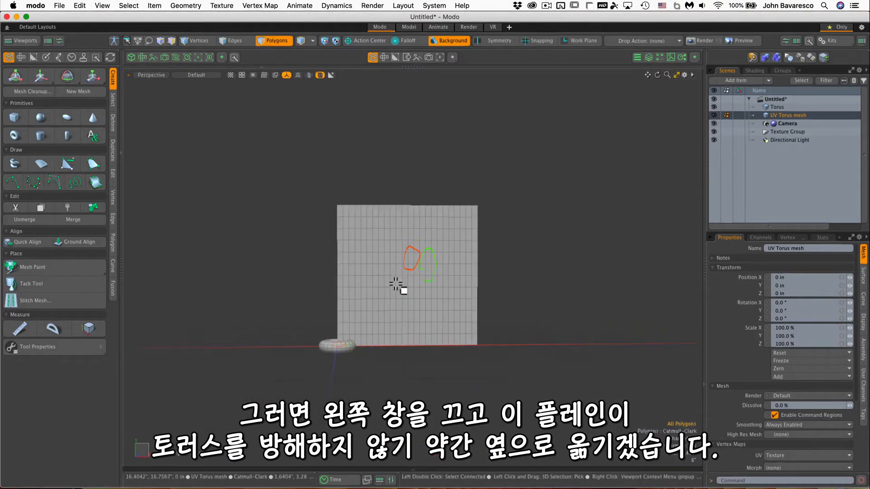
key("w")
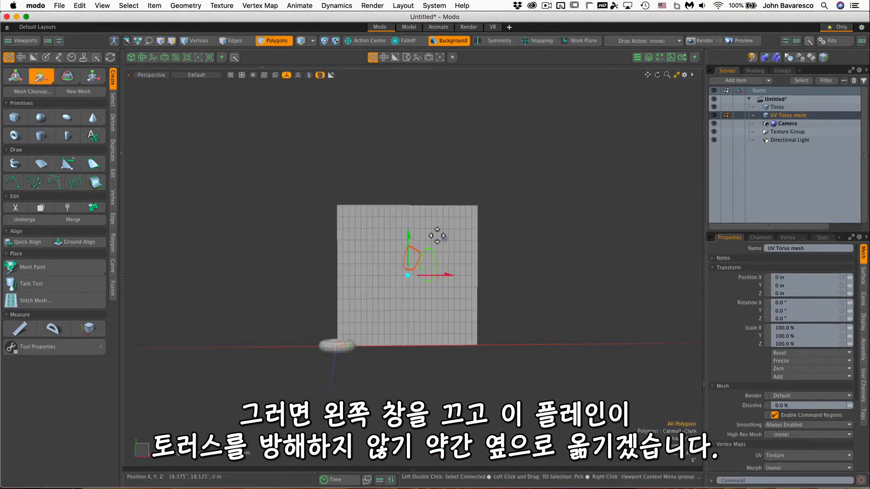
left_click_drag(424, 275, 441, 275)
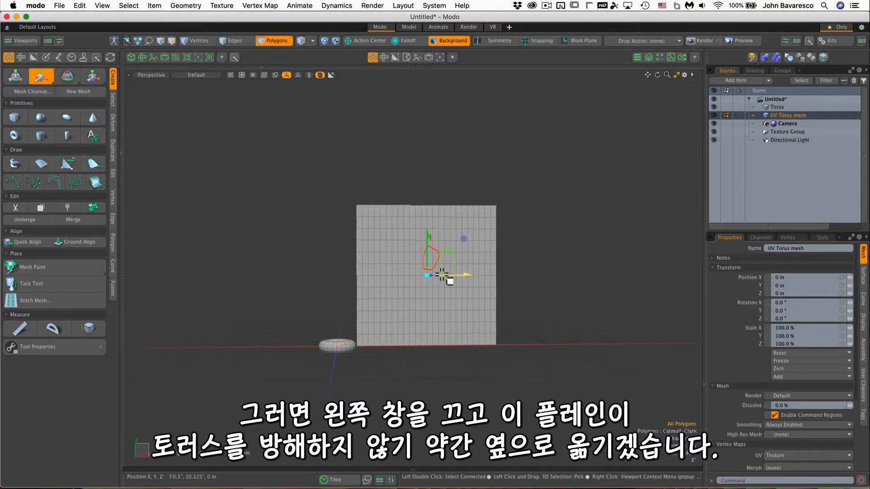
Add a new empty mesh item for procedural operations and show its mesh operations list
key("space")
left_click_drag(322, 284, 476, 203, "alt")
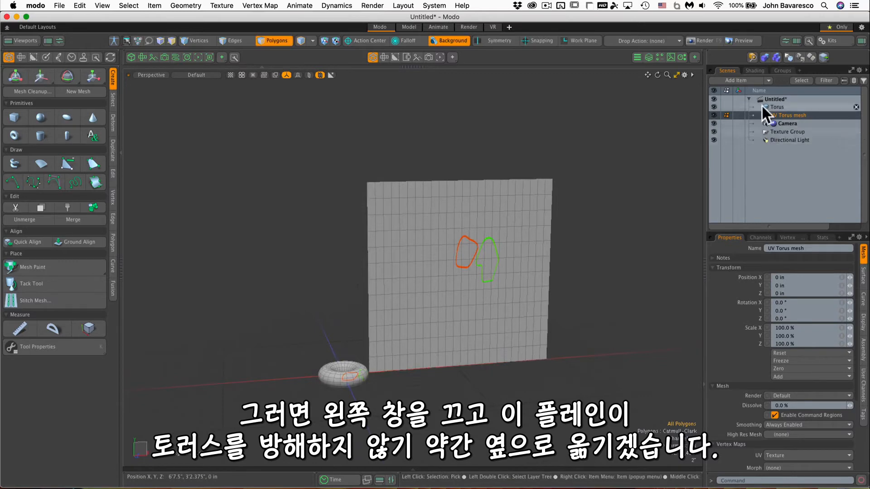
left_click(762, 82)
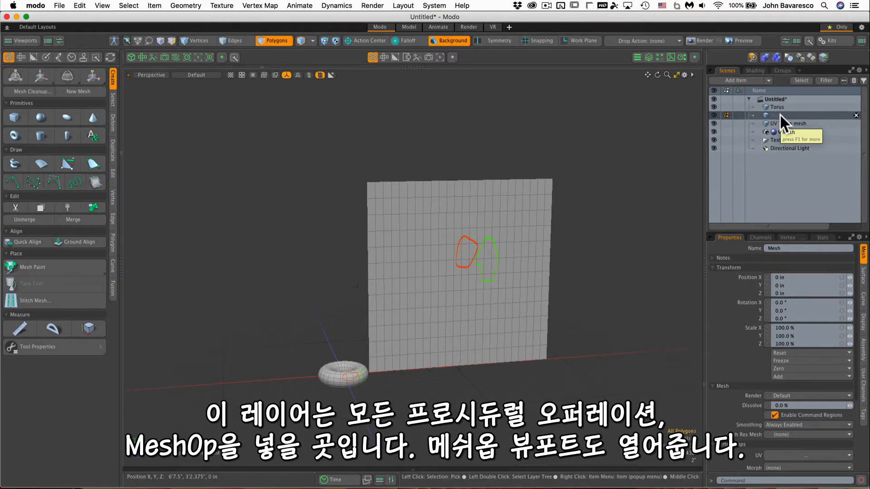
left_click(648, 57)
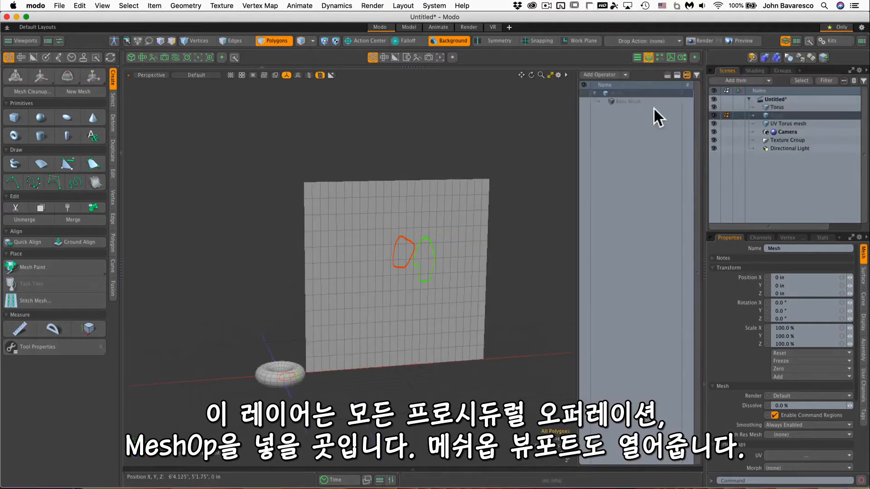
Add a UV Transform mesh operation to the new mesh, with Torus as target mesh and Texture as target UV map
left_click(604, 76)
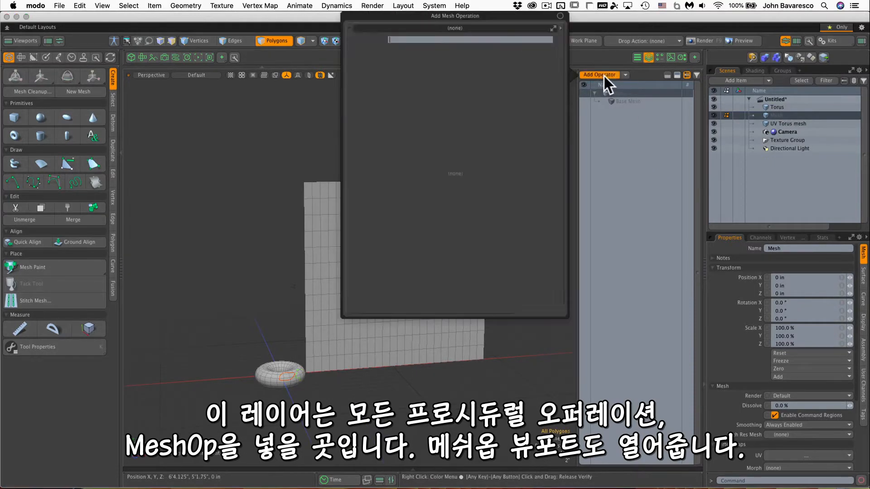
type("uv")
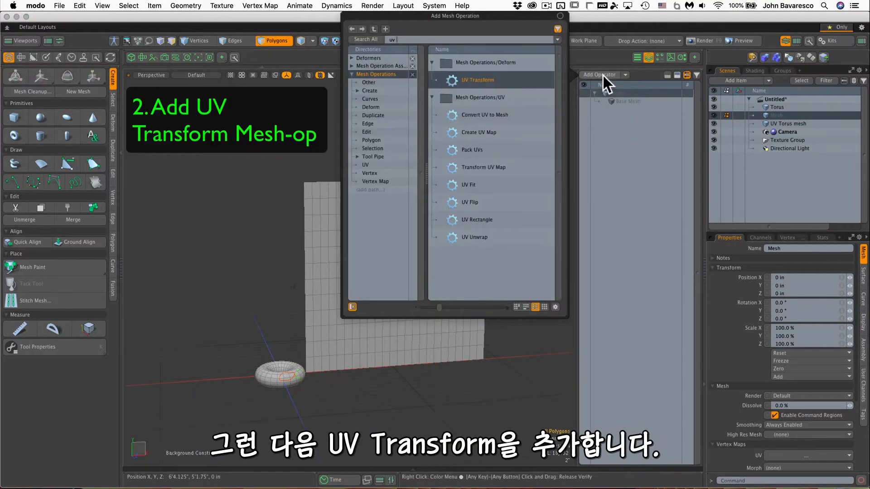
double_click(463, 79)
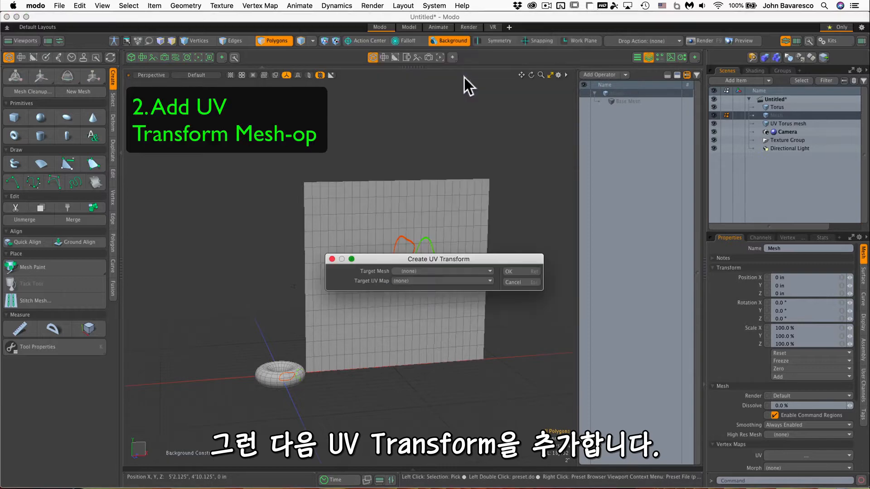
left_click(429, 271)
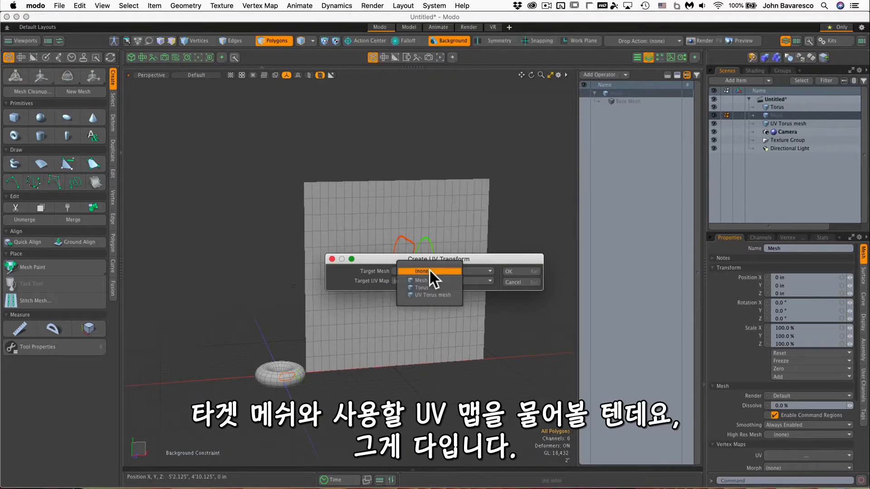
left_click(431, 288)
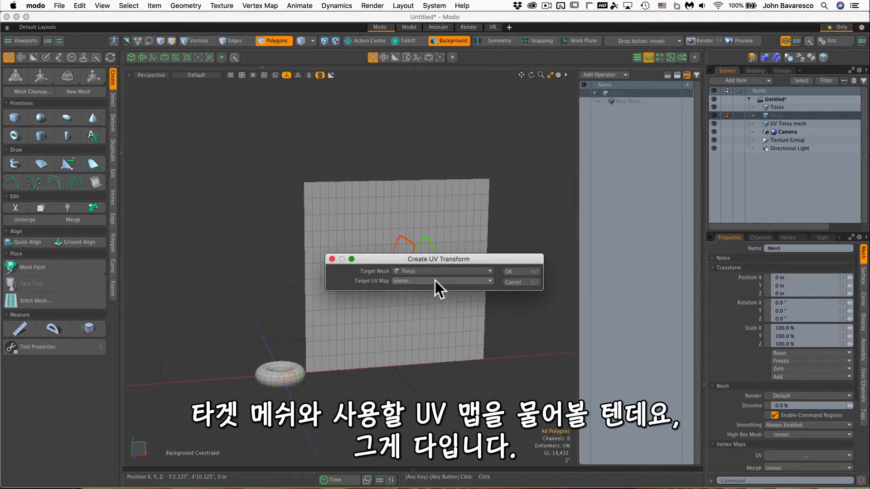
left_click(435, 281)
left_click(437, 288)
left_click(520, 273)
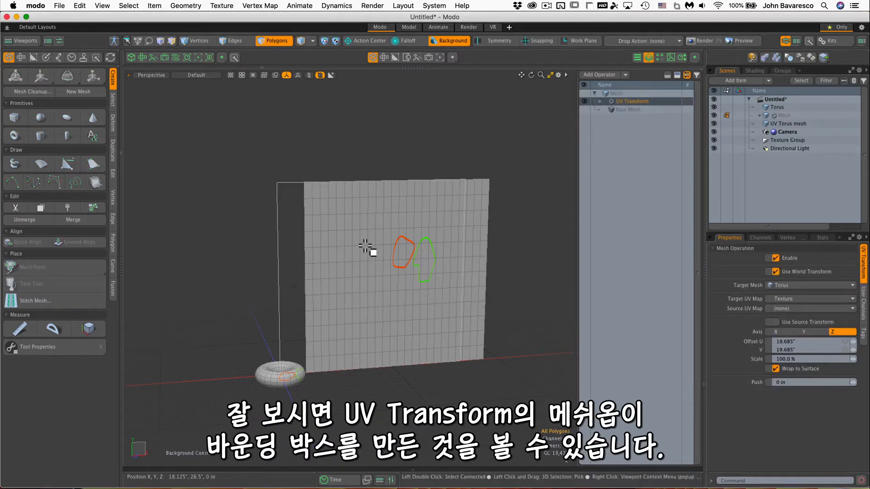
Set the UV Transform's Offset U to 25" to align its bounding box with the flat UV Torus mesh
mouse_move(363, 246)
left_mouse_down("alt")
mouse_move(343, 254)
mouse_move(315, 232)
mouse_move(325, 239)
left_mouse_up("alt")
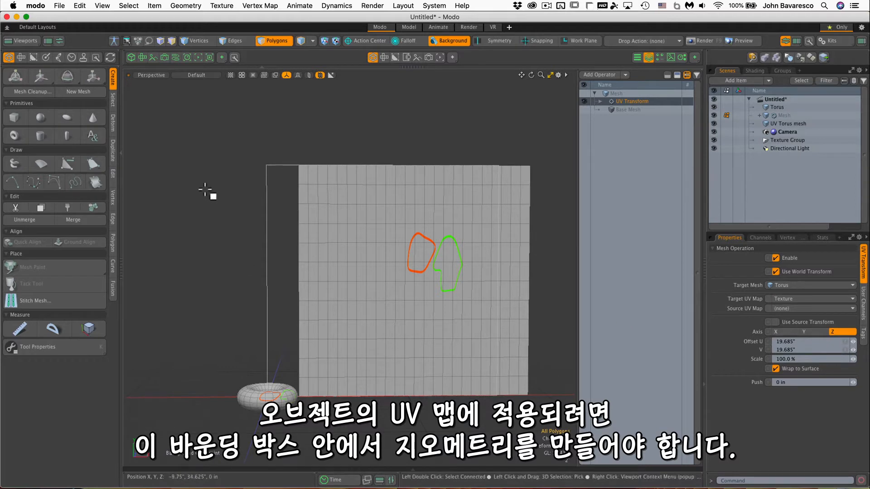
left_click(276, 41)
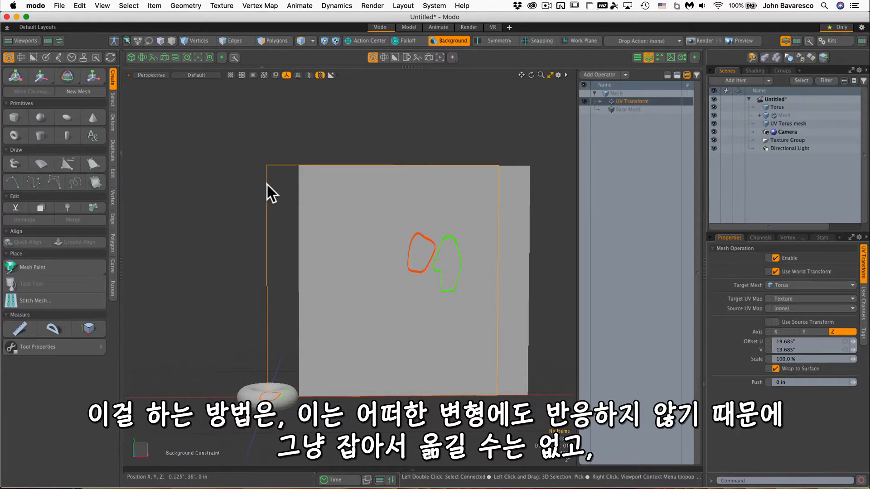
key("w")
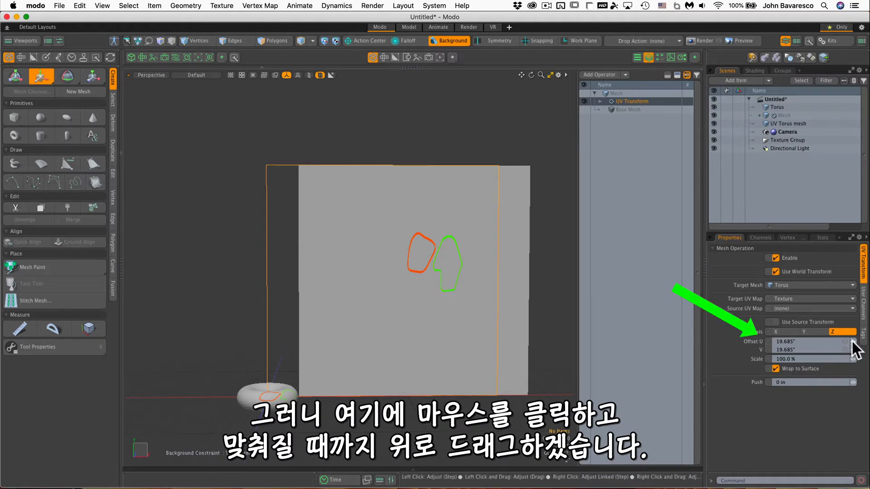
left_click_drag(853, 343, 853, 313)
left_click(463, 113)
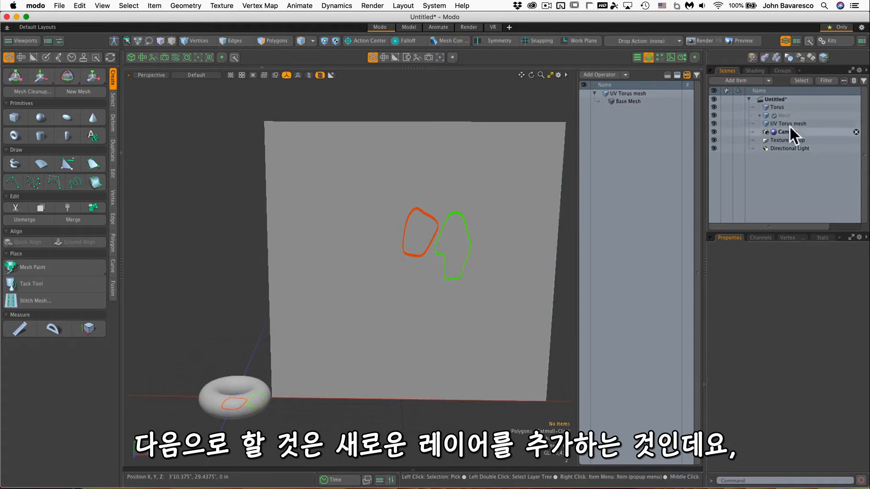
Add another new mesh item and name it "curves"
key("n")
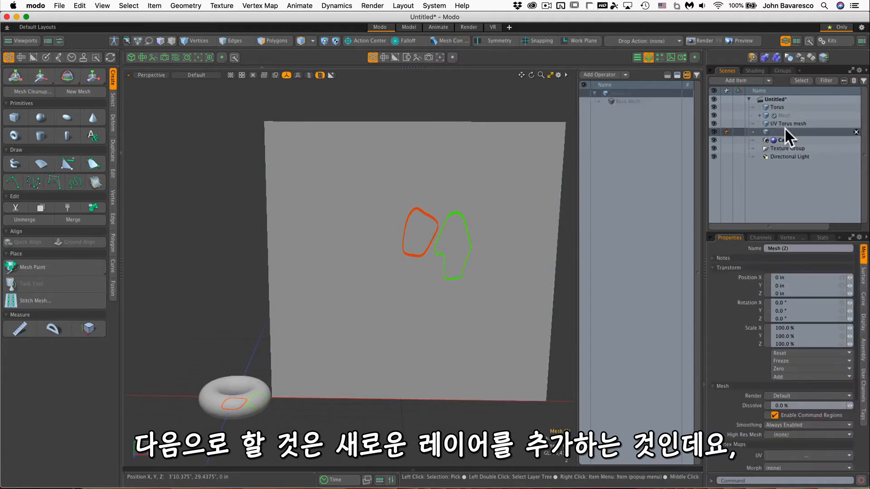
left_click(802, 248)
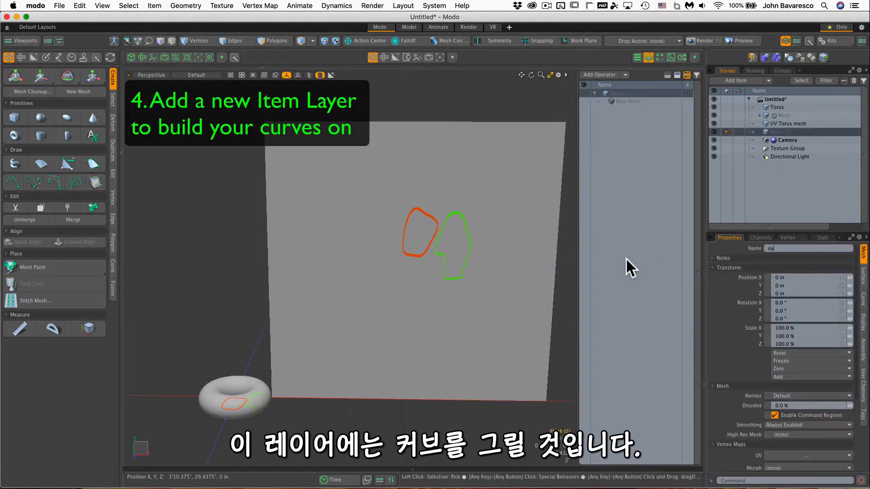
key("Return")
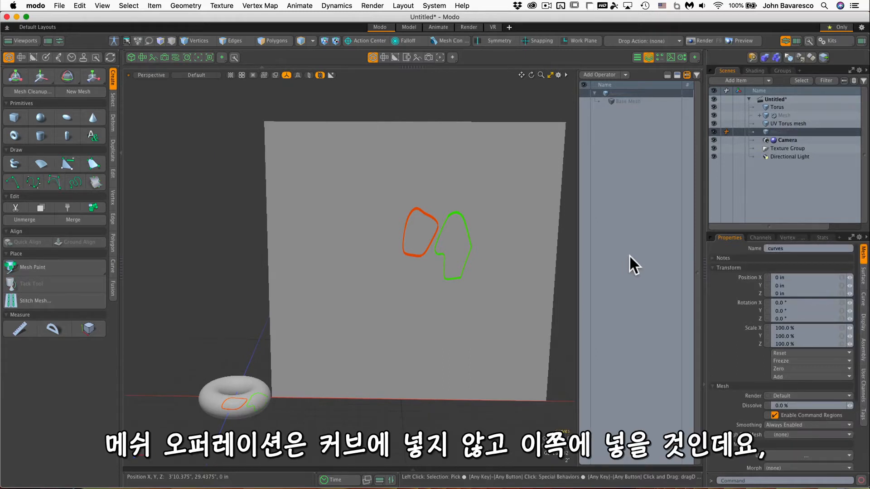
Rename the mesh item that holds the UV Transform operation to "Mesh-op layer"
left_click(773, 116)
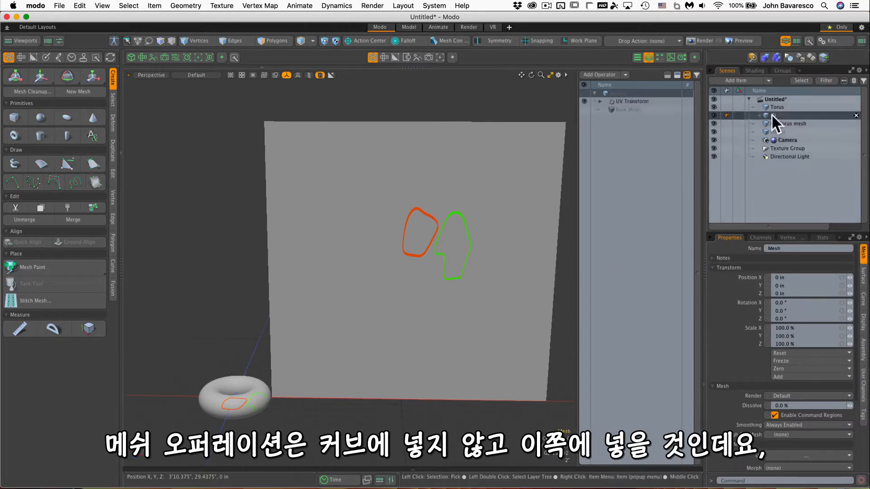
left_click(789, 248)
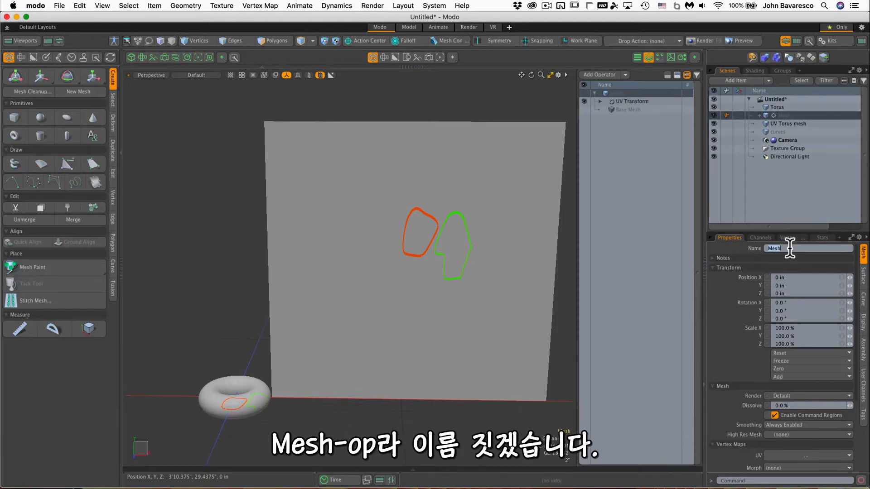
type("Mesh-op layer")
key("Return")
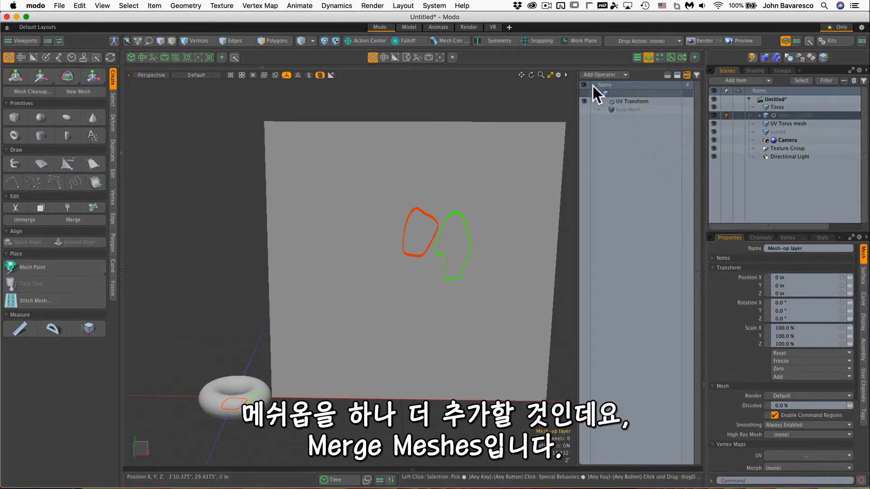
Add a Merge Meshes operation to the Mesh-op layer item
left_click(605, 75)
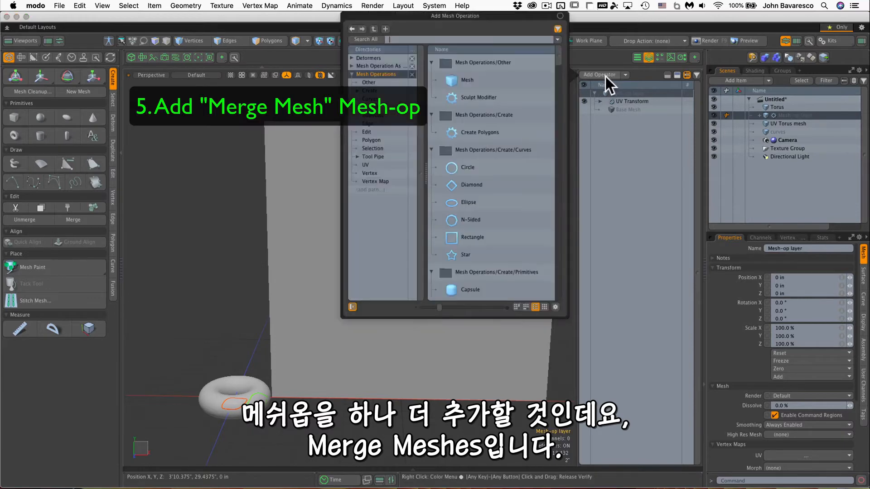
left_click(511, 42)
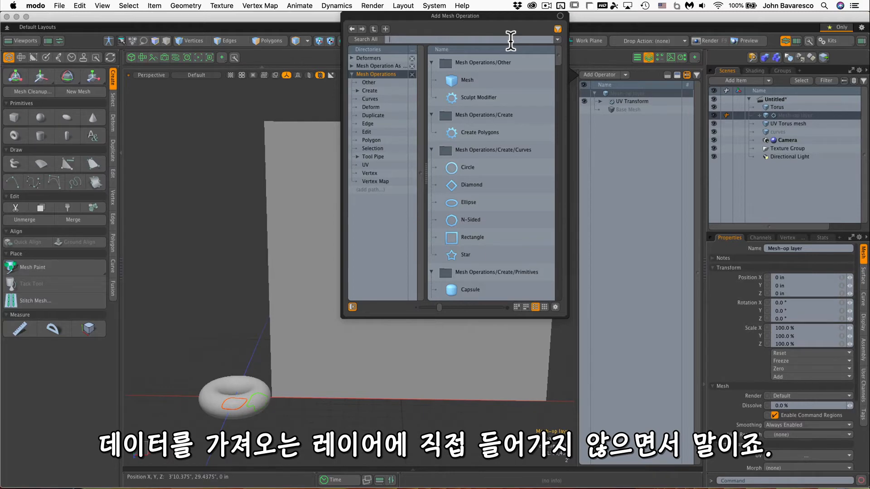
type("mer")
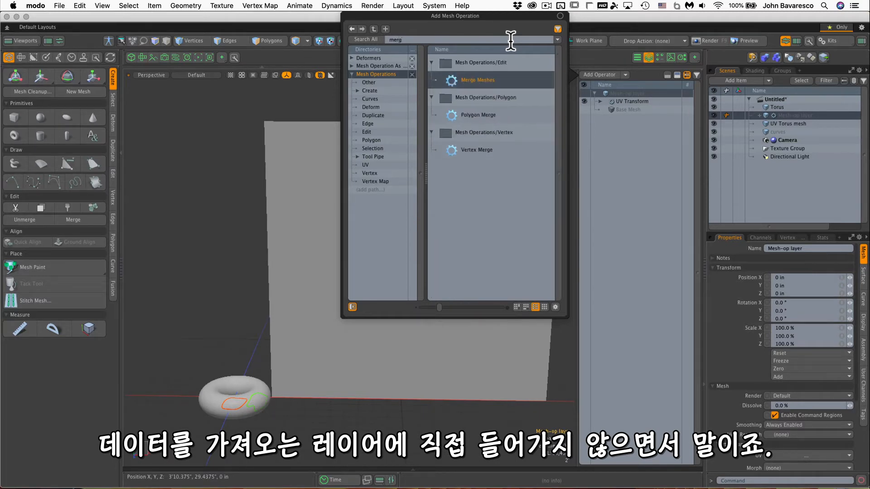
type("g")
double_click(488, 78)
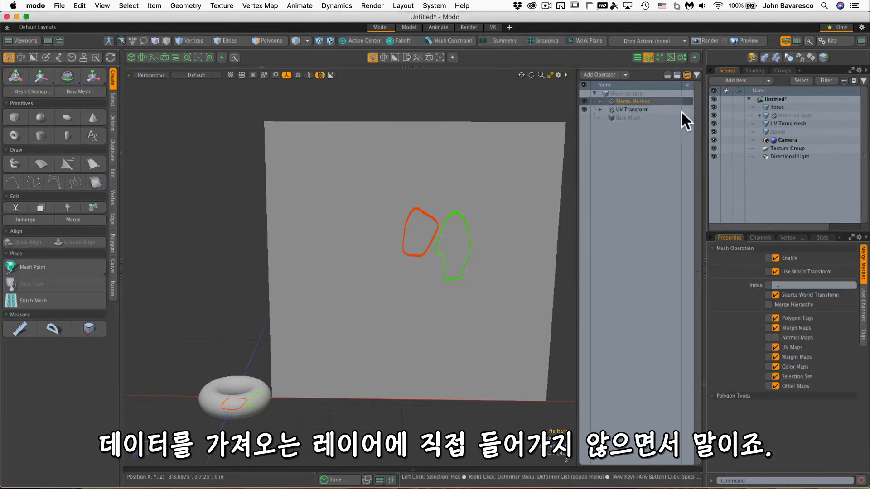
Add the existing curves mesh as the source of the Merge Meshes operation
left_click(599, 101)
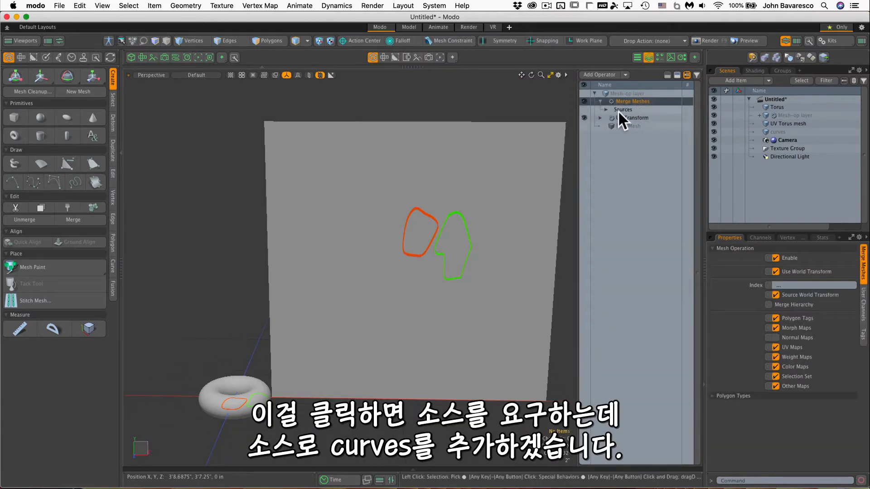
left_click(606, 109)
left_click(627, 117)
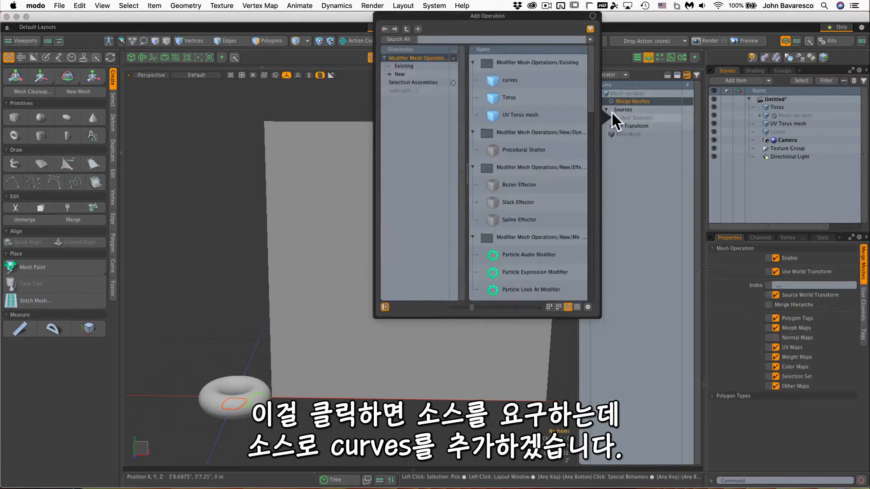
double_click(522, 80)
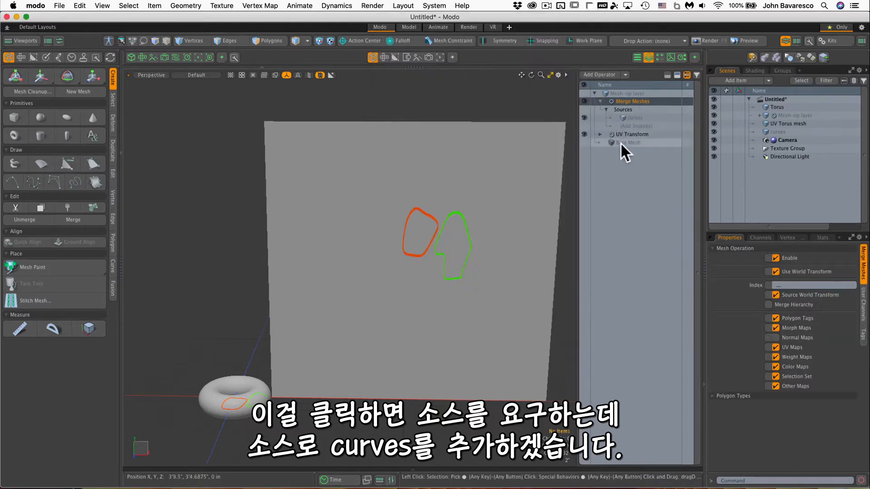
left_click(600, 101)
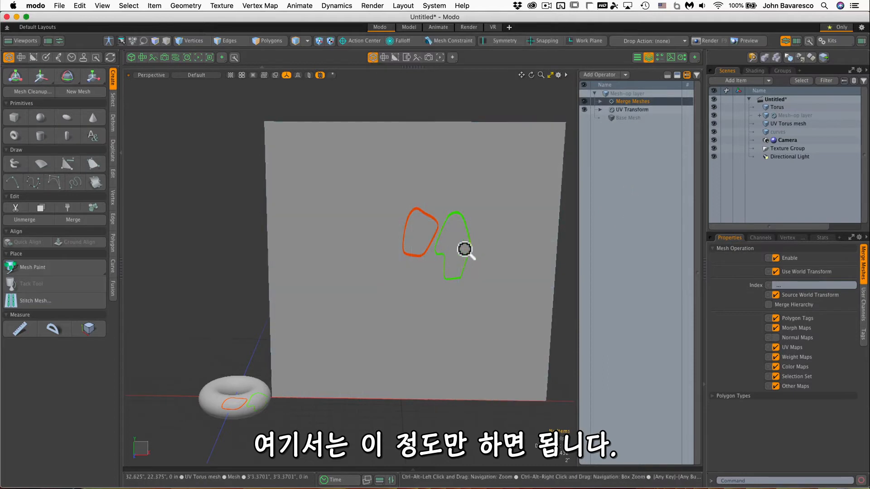
Move UV Transform above Merge Meshes in the operation stack and set its Push to 0.25"
mouse_move(464, 249)
left_mouse_down("ctrl+alt")
mouse_move(423, 239)
mouse_move(453, 240)
left_mouse_up("ctrl+alt")
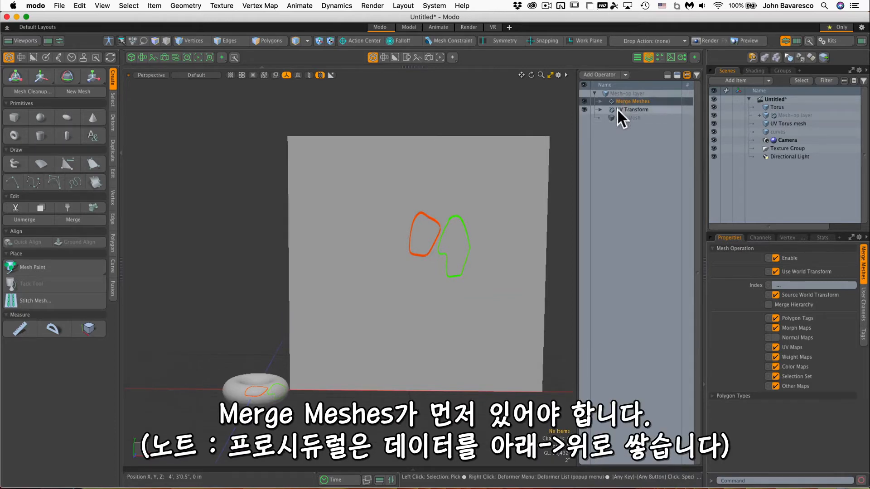
left_click_drag(618, 108, 620, 96)
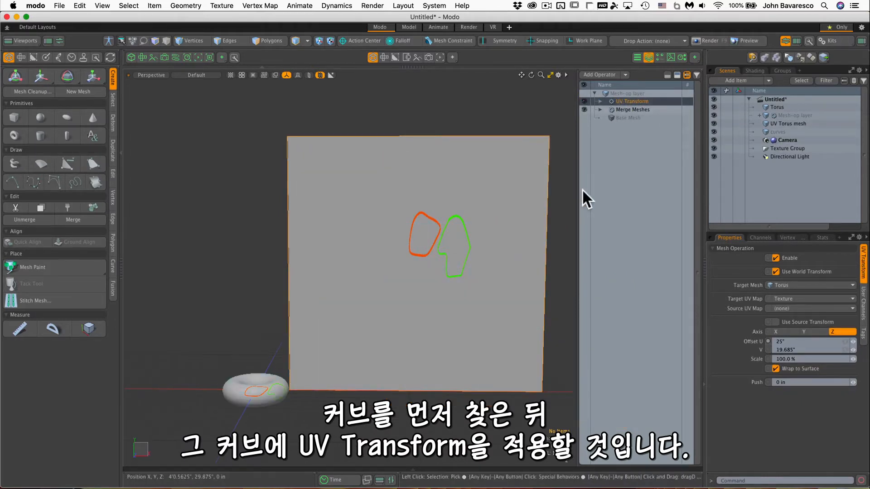
left_click(779, 382)
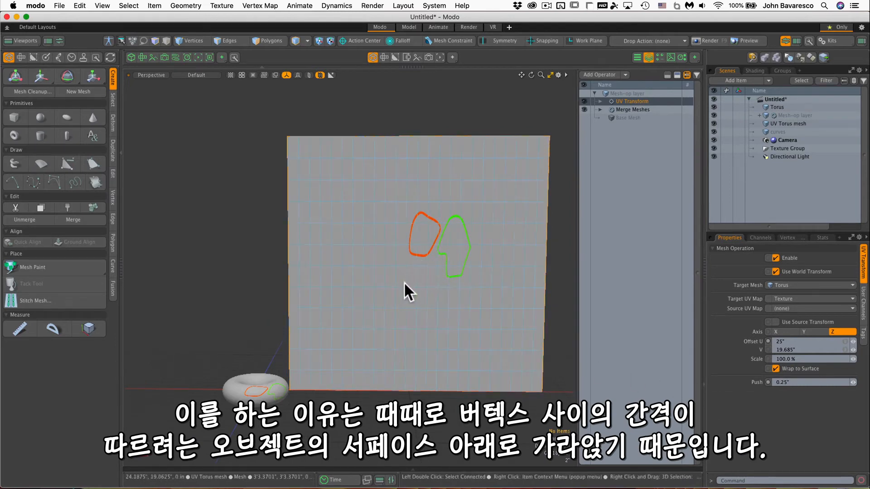
Split the 3D area by showing a second perspective viewport beside the current one
left_click_drag(277, 383, 316, 373, "ctrl+alt")
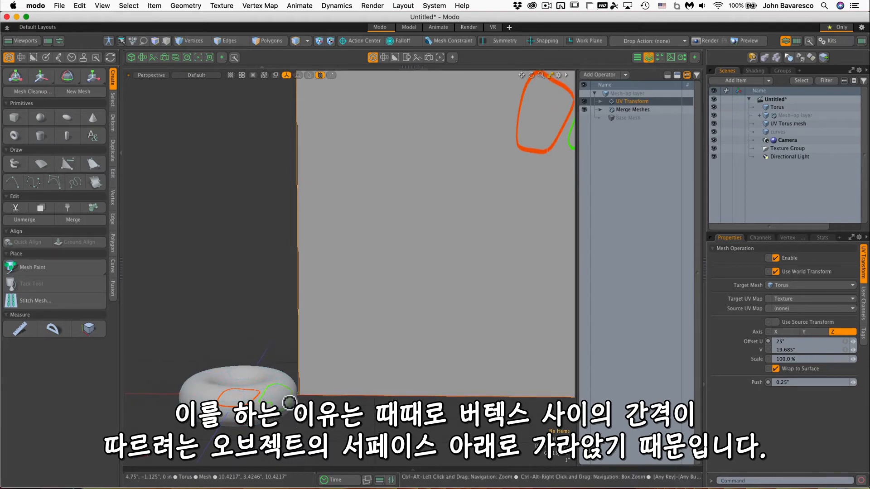
left_click_drag(289, 402, 285, 382, "ctrl+alt")
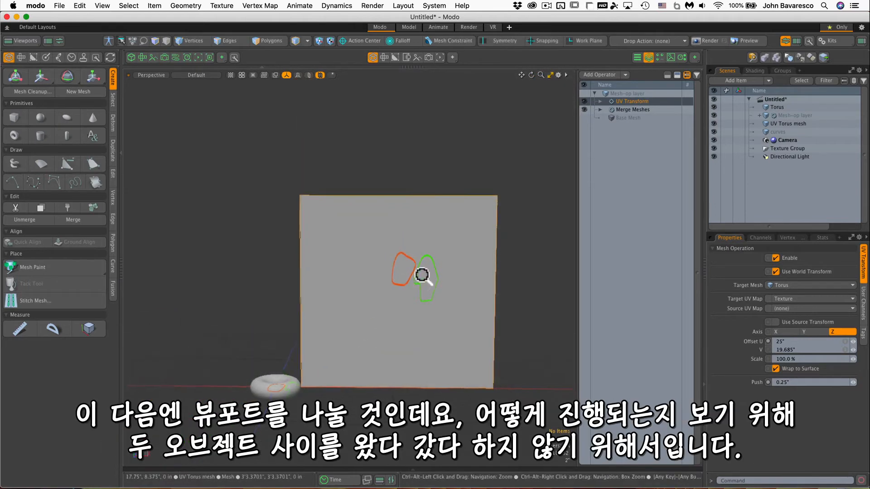
scroll(453, 274, "up", 2)
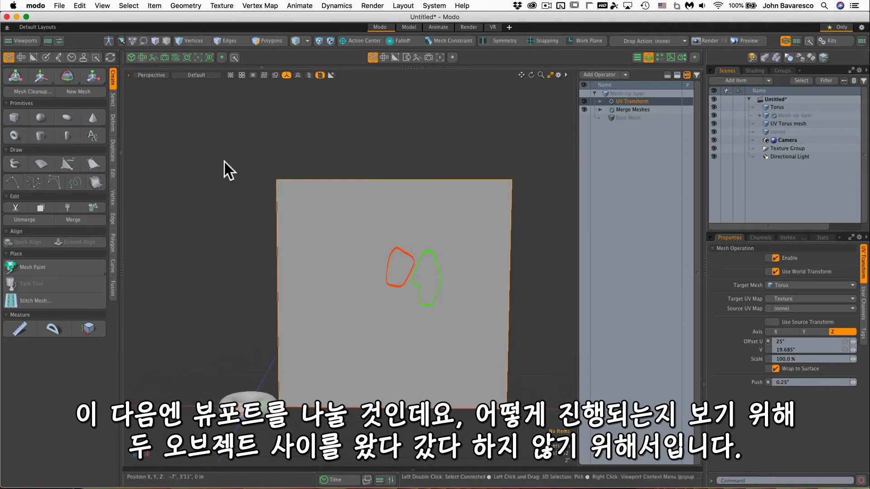
left_click_drag(421, 282, 388, 303, "ctrl+alt")
left_click_drag(304, 364, 357, 283, "ctrl+alt")
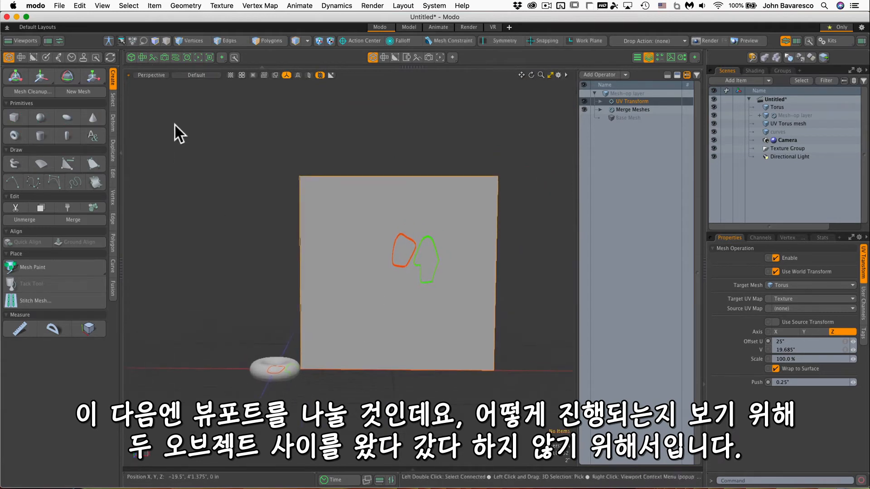
left_click(132, 57)
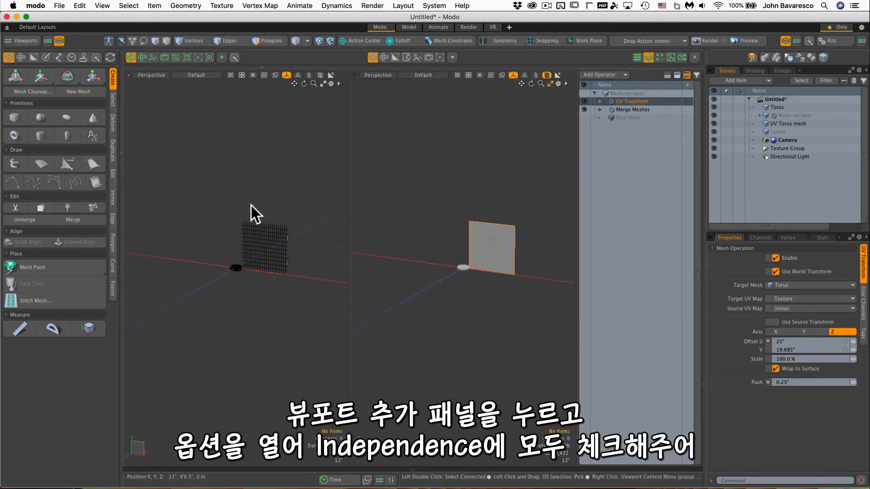
Give the new perspective viewport independent center, scale and rotation, and match its mesh display to the other viewport
key("o")
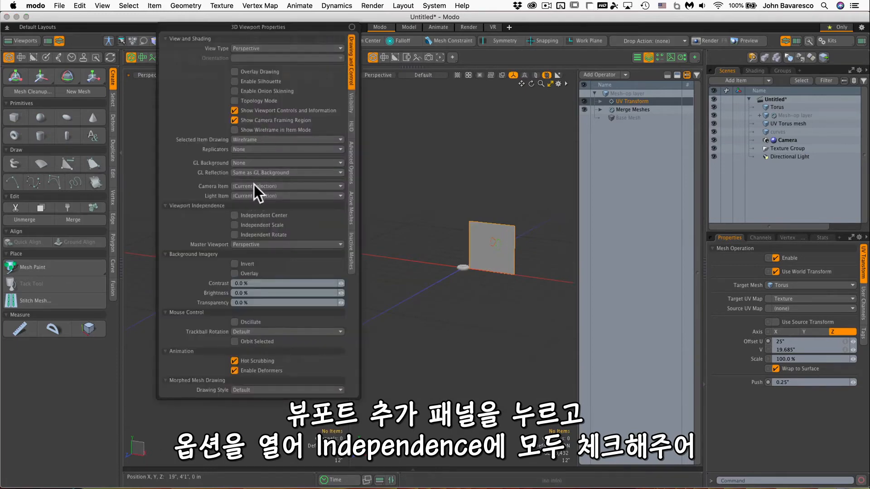
left_click(252, 224)
left_click(251, 231)
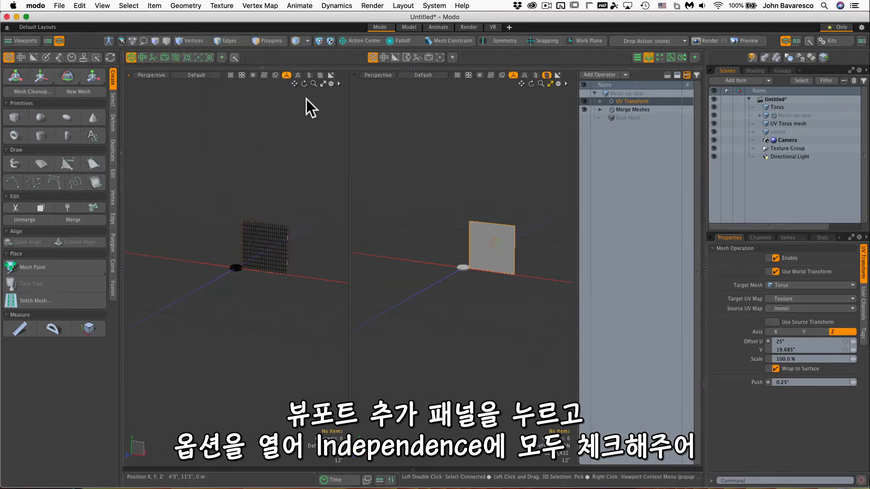
left_click(321, 74)
Frame the torus in one viewport and the orange and green outlines on the flat UV mesh in the other
left_click_drag(257, 254, 417, 213, "ctrl+alt")
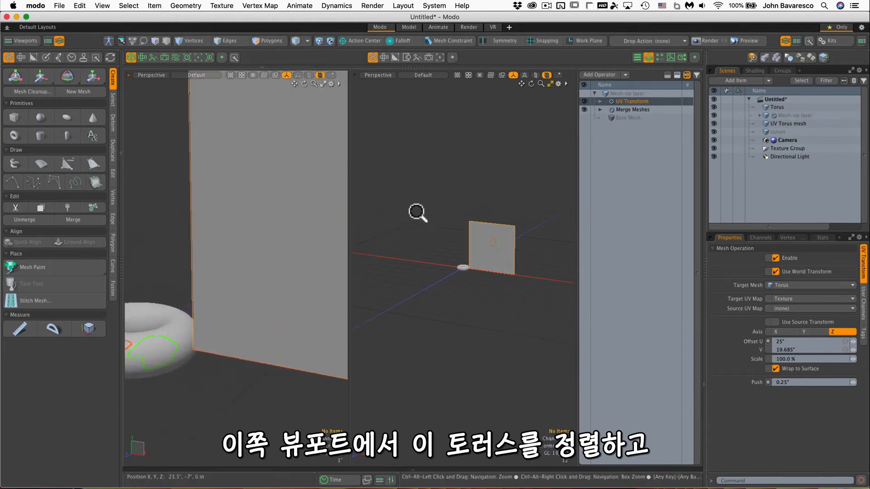
left_click_drag(268, 293, 331, 276, "alt+shift")
left_click_drag(223, 297, 250, 327, "alt")
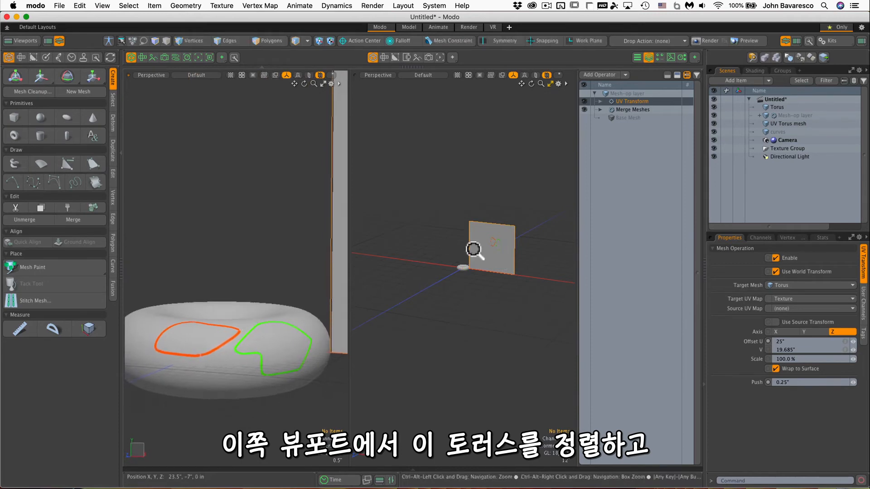
left_click_drag(526, 235, 487, 246, "ctrl+alt")
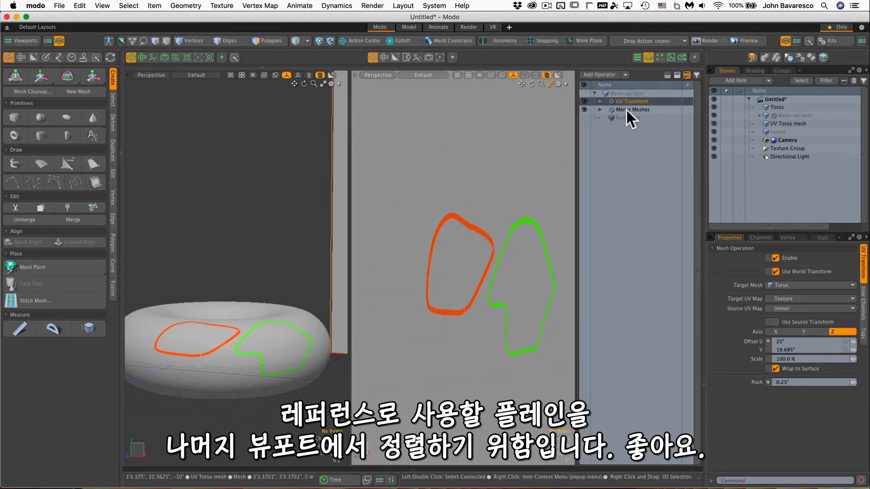
Activate the Curve tool on the curves mesh and turn on the Background mesh constraint
left_click(793, 130)
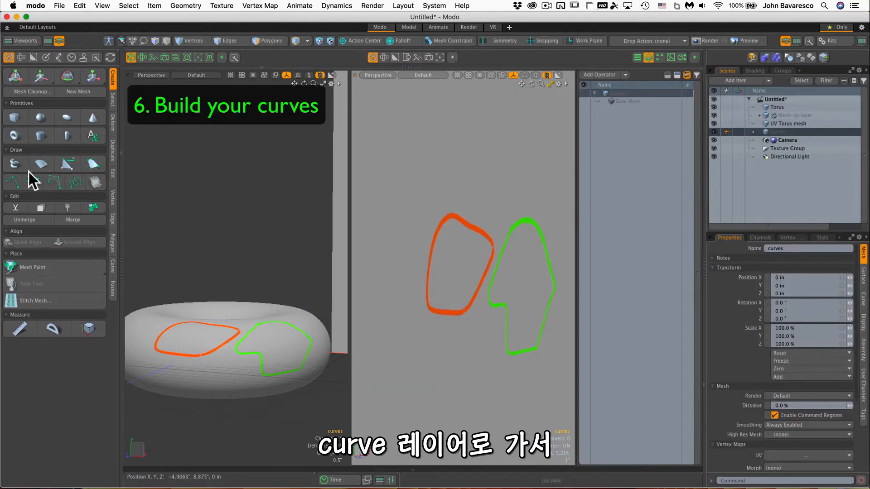
left_click(12, 183)
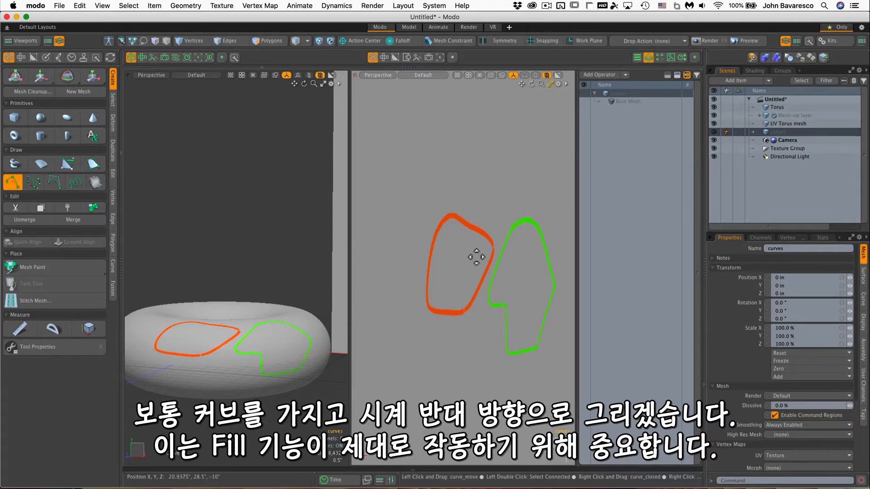
left_click(454, 219)
left_click(441, 222)
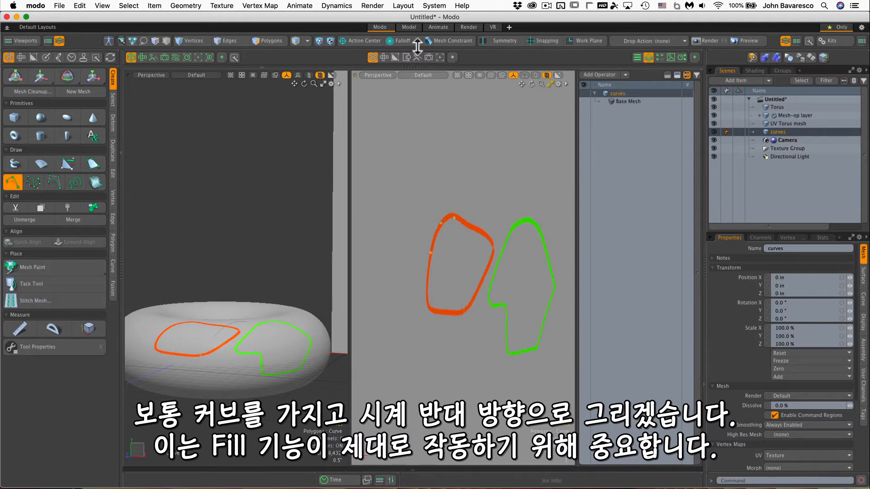
left_click(462, 42)
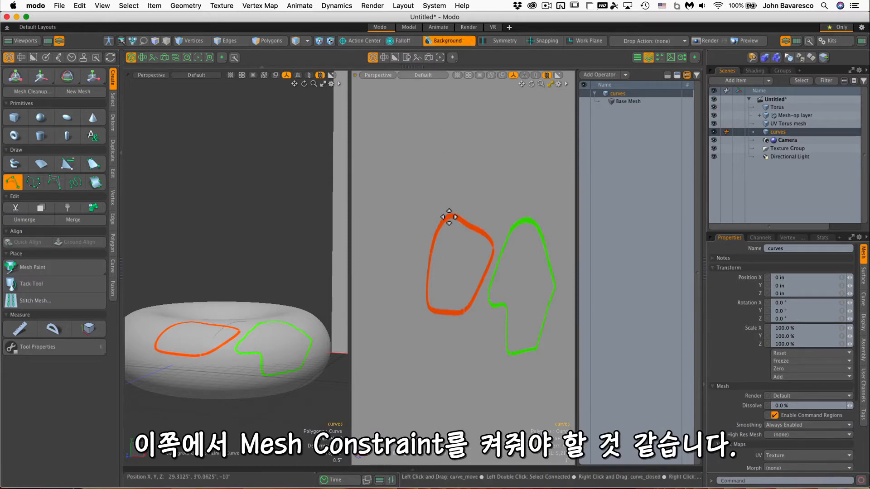
Trace the orange outline on the flat UV mesh counter-clockwise with curve points
left_click_drag(414, 211, 556, 218, "alt")
left_click(46, 349)
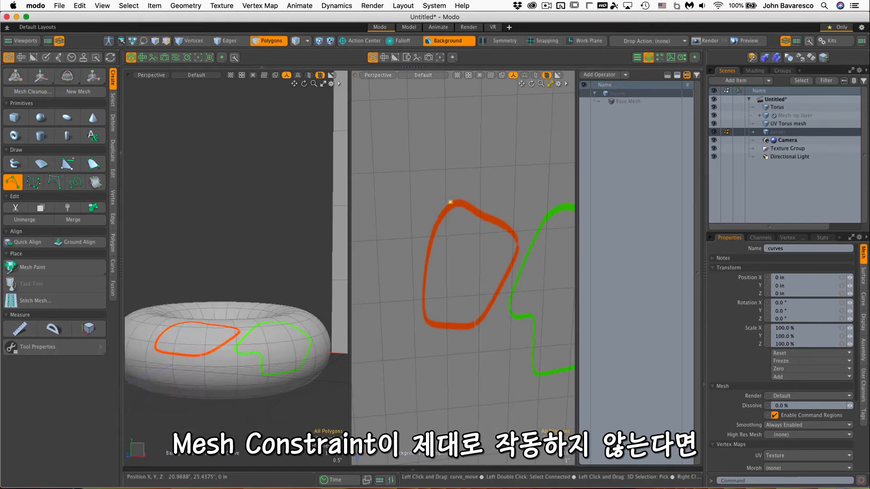
left_click(434, 229)
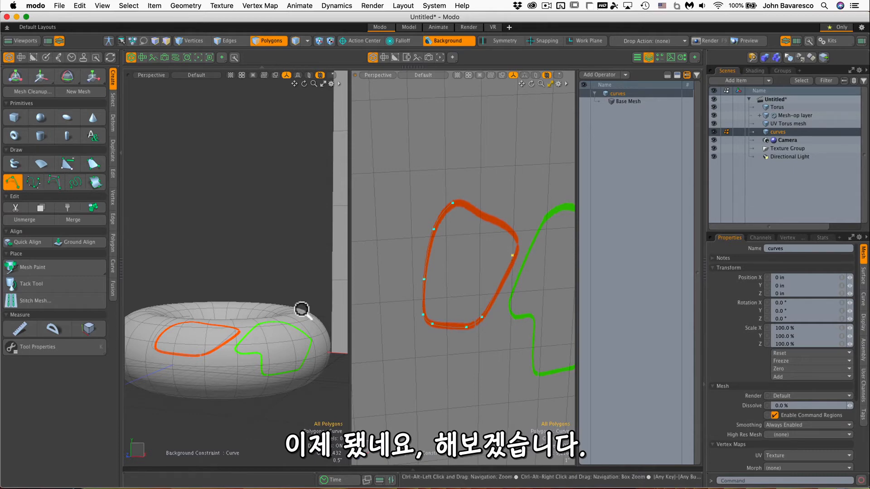
scroll(317, 306, "up", 5)
left_click_drag(334, 307, 247, 291, "alt")
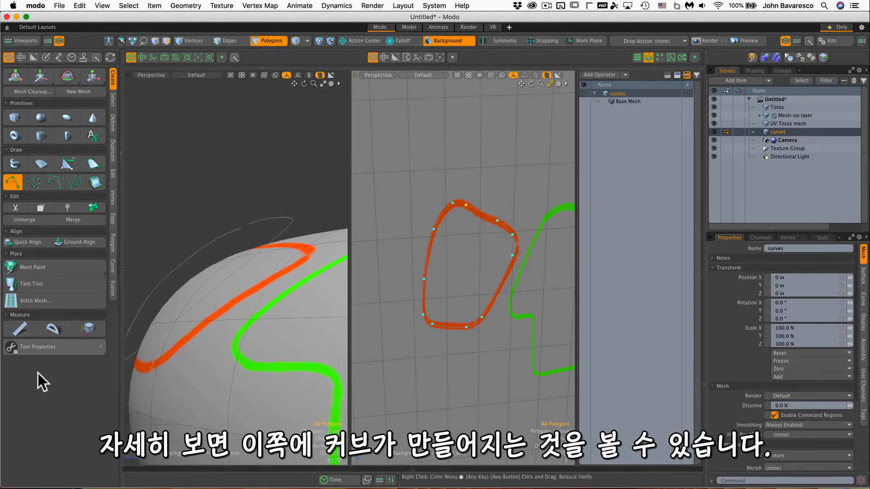
Set the orange panel's curve to Closed in the Curve tool's options
left_click(59, 348)
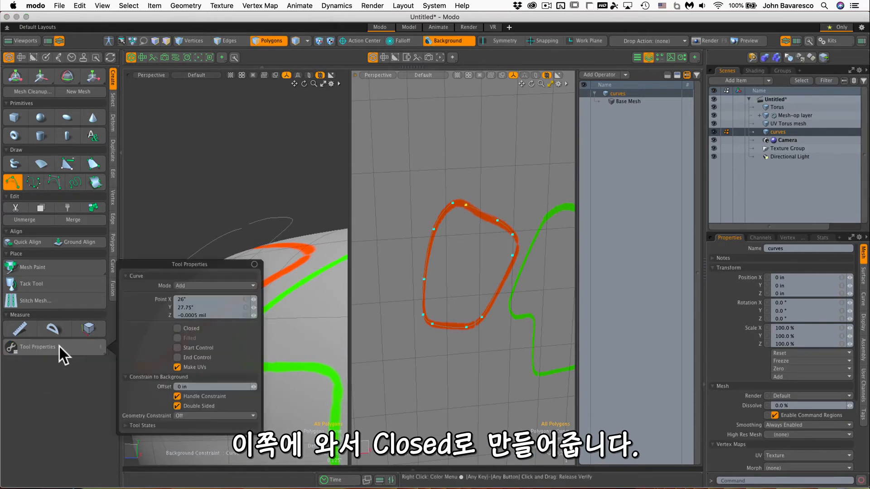
left_click(176, 330)
left_click(68, 410)
left_click_drag(213, 327, 272, 353, "alt")
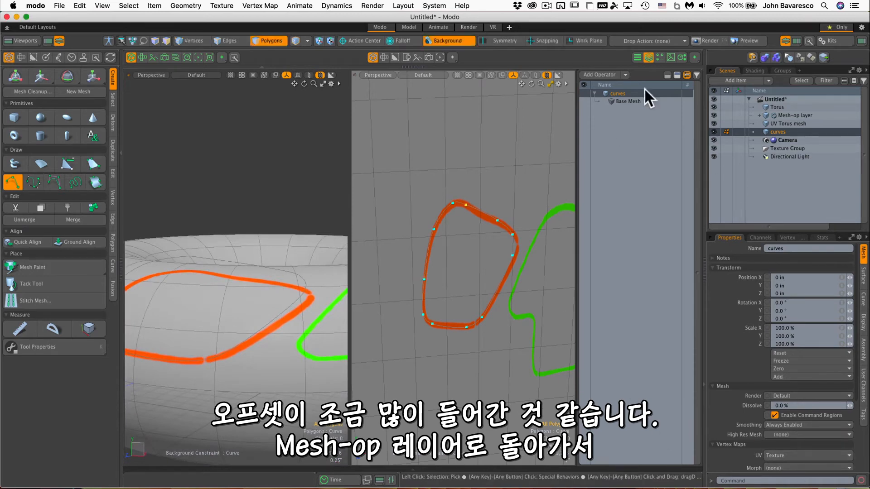
Lower the Push of the Mesh-op layer's UV Transform operation to 10 mil
left_click(783, 114)
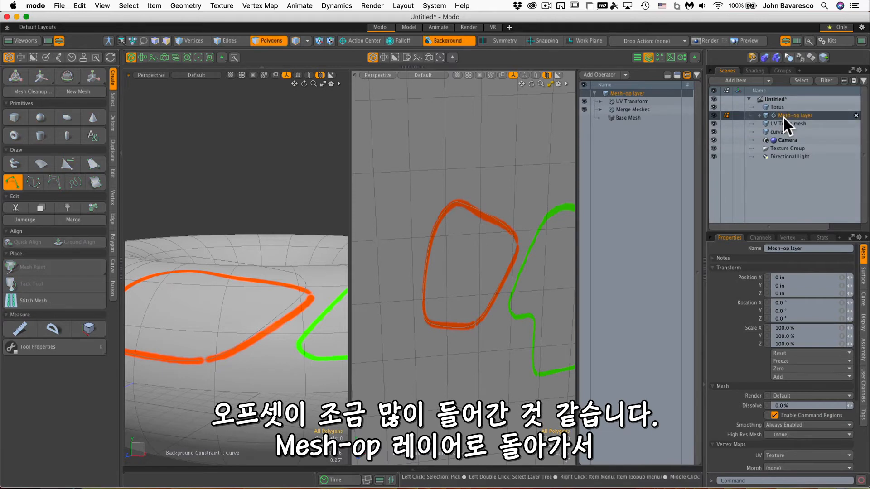
left_click(648, 101)
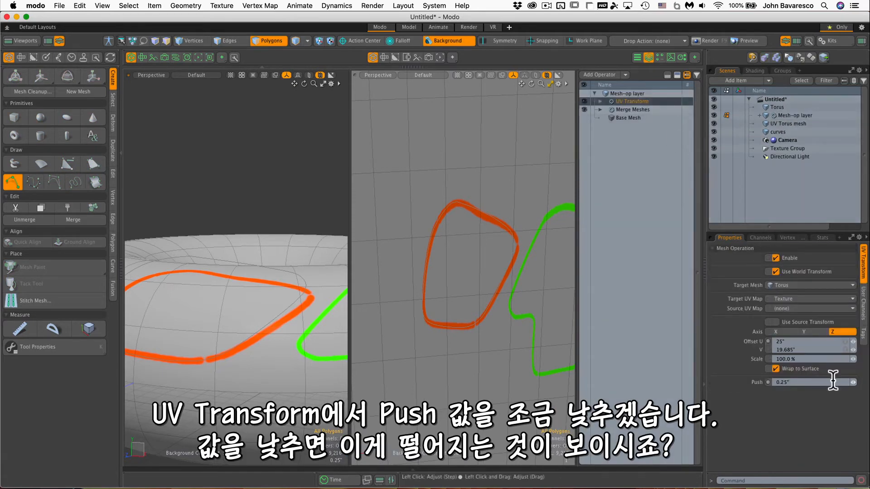
left_click_drag(853, 383, 835, 383)
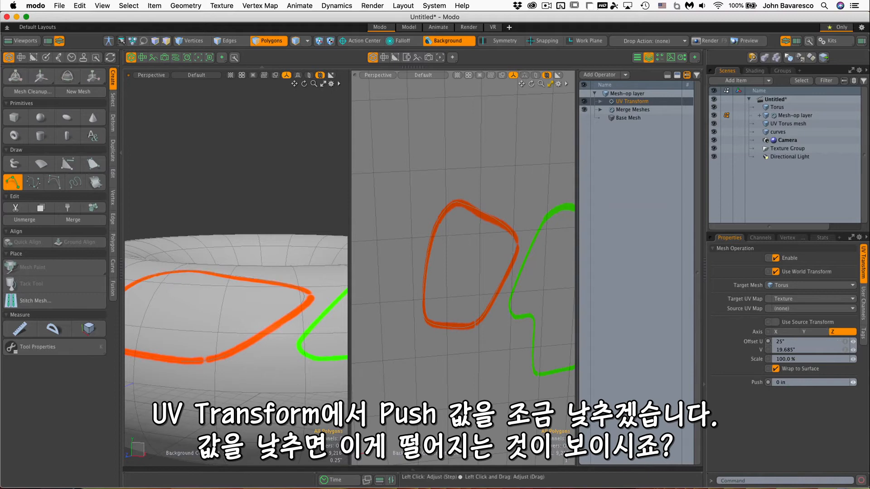
left_click_drag(849, 383, 841, 383)
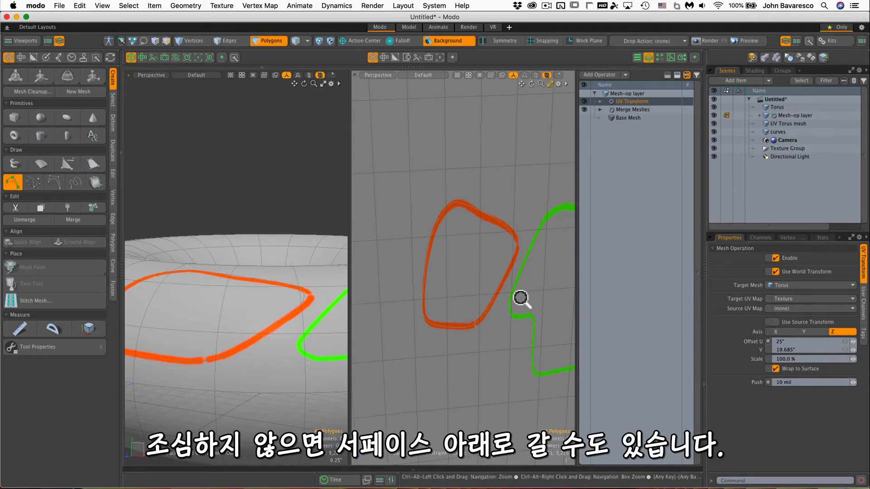
On the curves mesh, trace the green outline counter-clockwise with a second closed curve, including its notch and rounded top
left_click_drag(520, 300, 471, 258, "ctrl+alt")
mouse_move(282, 320)
left_mouse_down("ctrl+alt")
mouse_move(264, 326)
mouse_move(311, 326)
mouse_move(292, 323)
left_mouse_up("ctrl+alt")
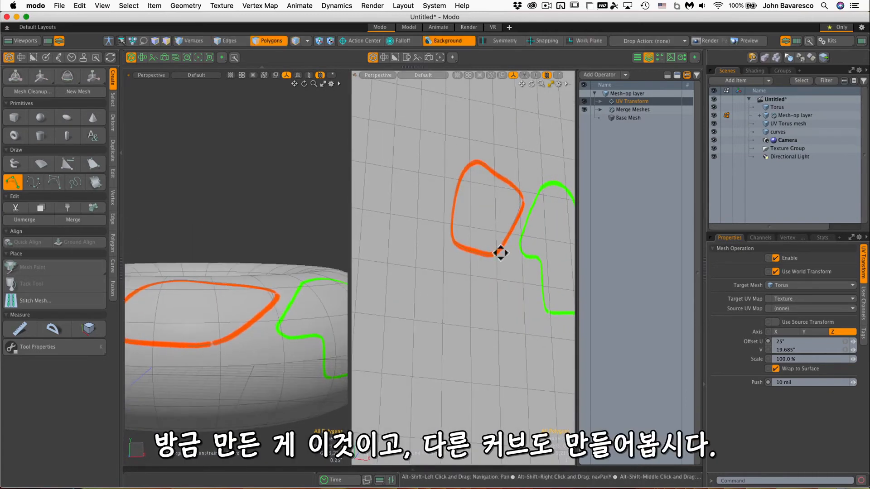
left_click_drag(501, 253, 409, 258, "alt+shift")
left_click_drag(475, 216, 495, 222, "ctrl+alt")
left_click_drag(495, 222, 483, 248, "alt")
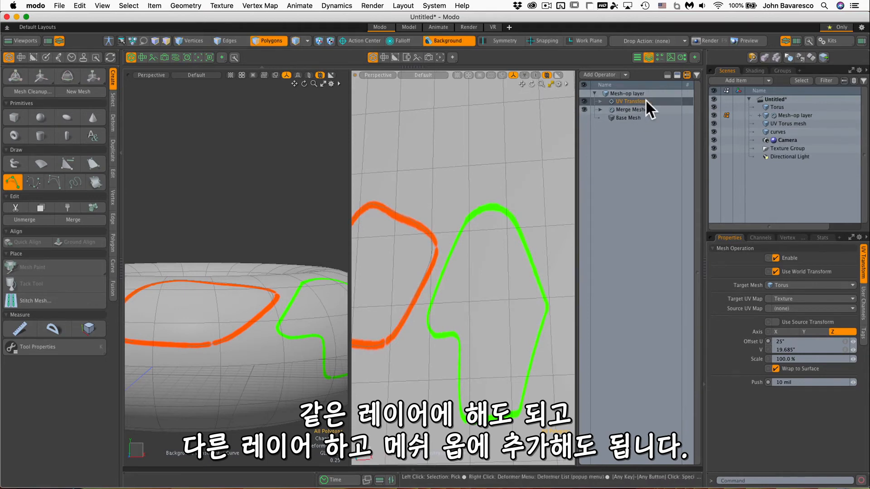
left_click(776, 131)
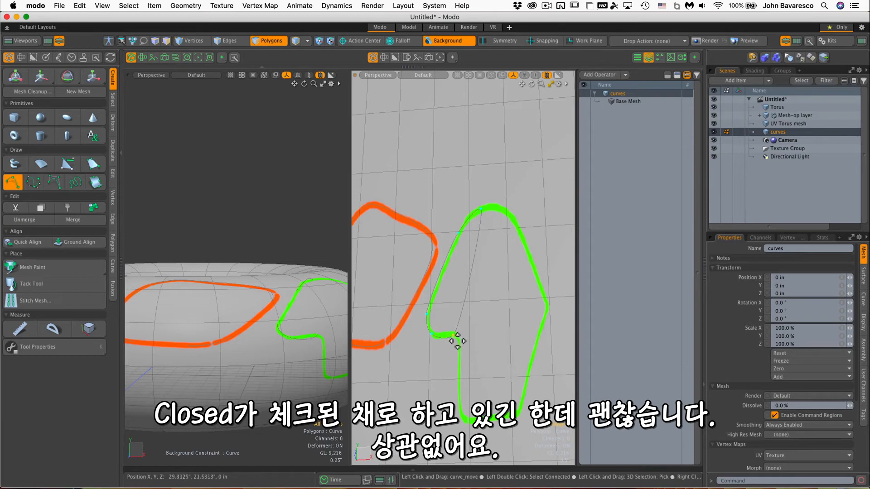
left_click(462, 415)
left_click(472, 422)
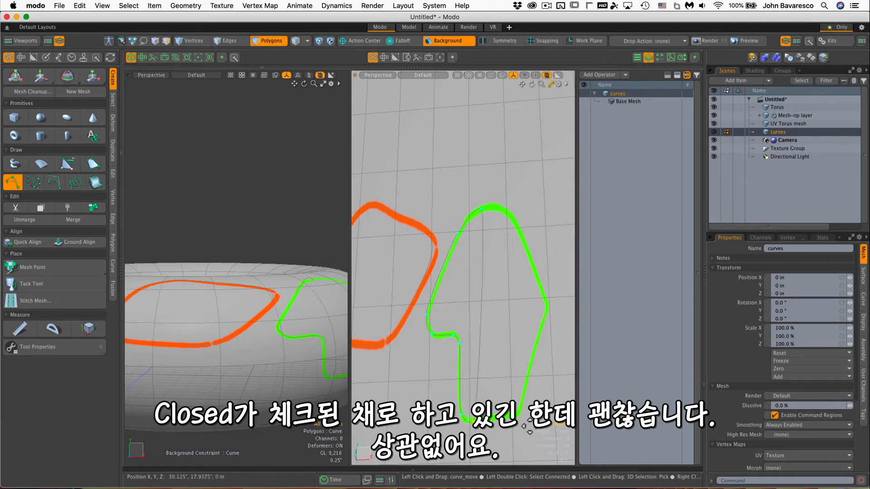
left_click(522, 414)
left_click(521, 403)
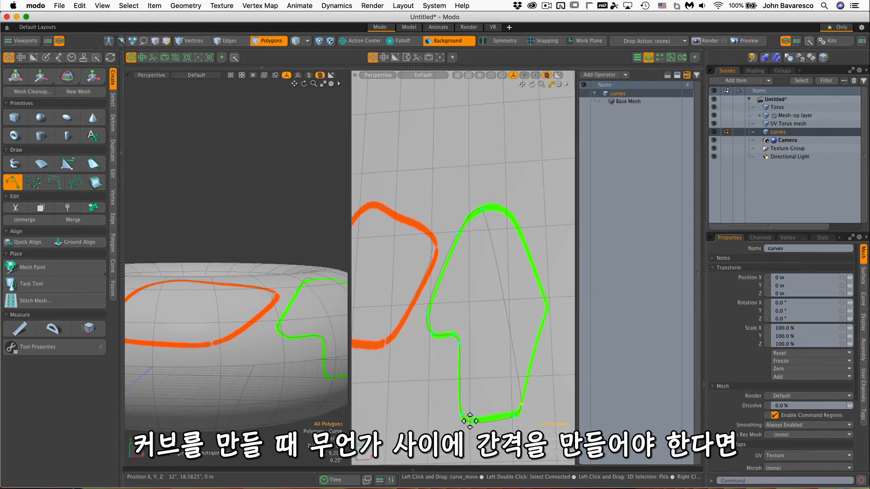
left_click(543, 321)
left_click(547, 312)
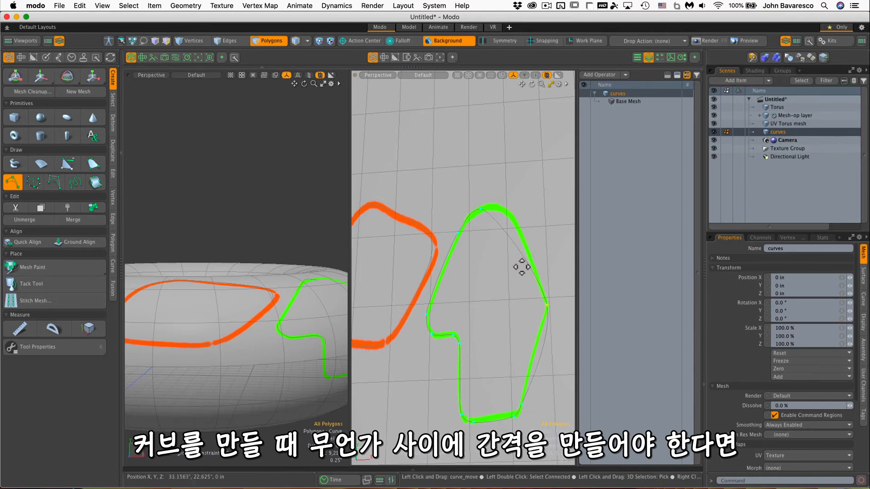
left_click(507, 211)
left_click(507, 212)
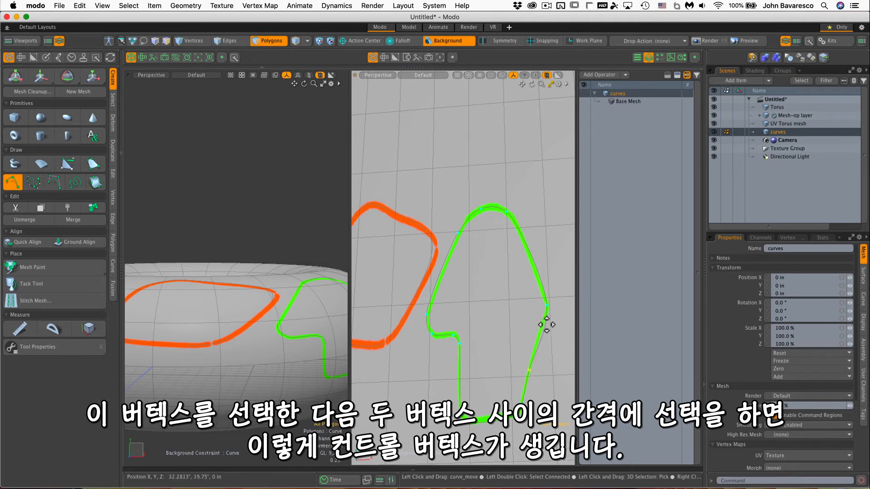
left_click_drag(523, 339, 494, 337, "alt")
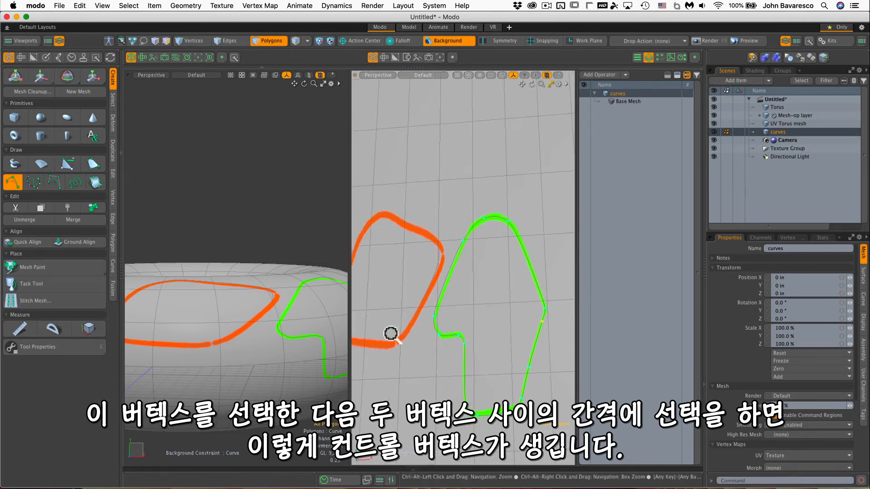
Add a Curve Fill operation to the Mesh-op layer
left_click_drag(316, 318, 240, 319, "ctrl+alt")
left_click_drag(240, 319, 202, 319, "ctrl+alt")
left_click_drag(201, 319, 272, 307, "alt+shift")
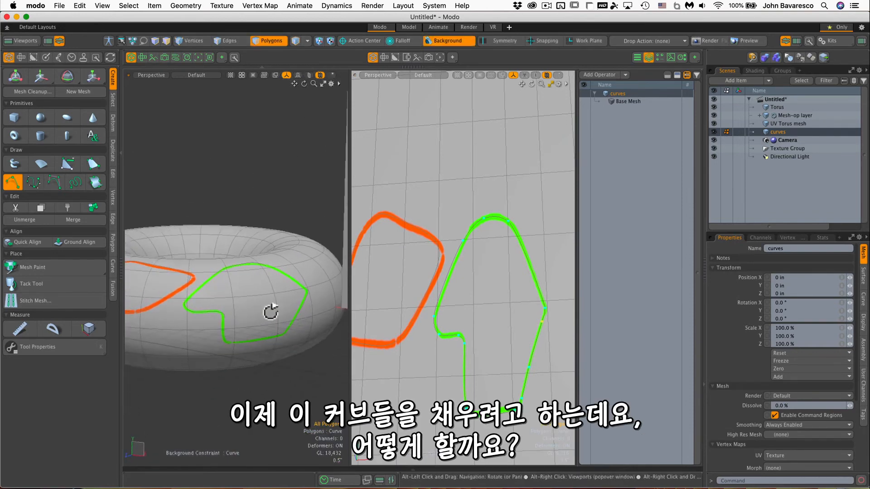
left_click(788, 125)
left_click(791, 115)
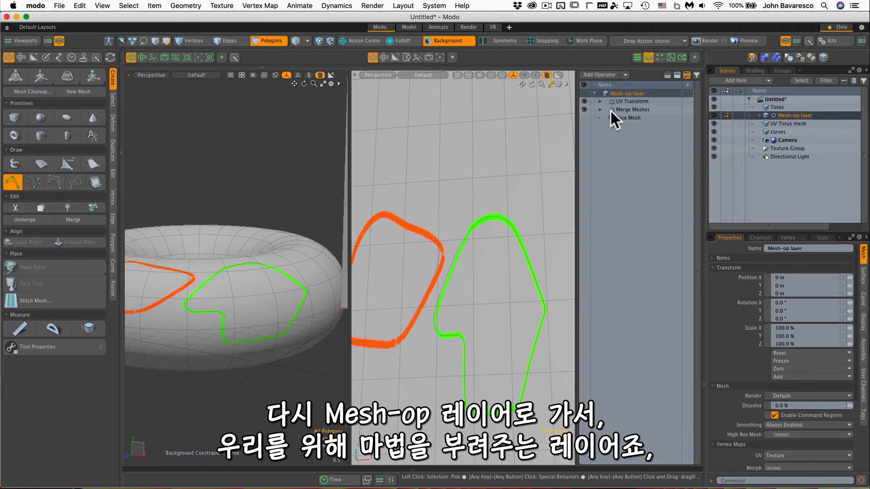
left_click(614, 76)
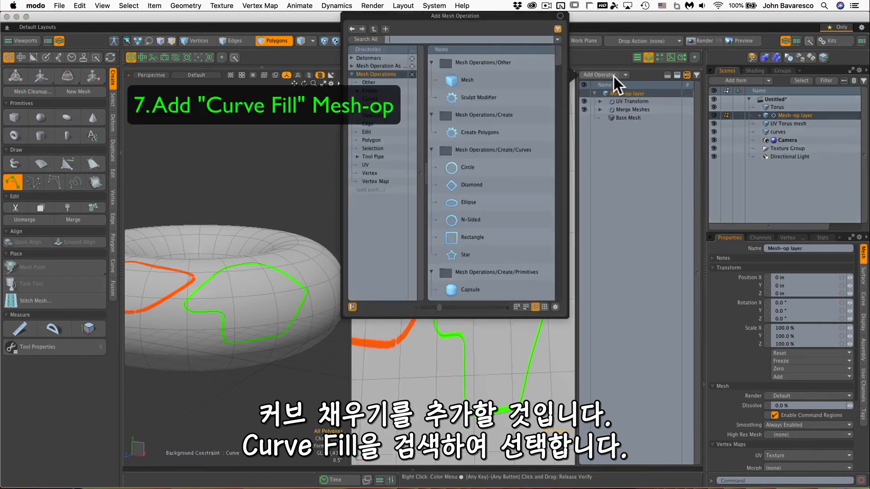
type("fil")
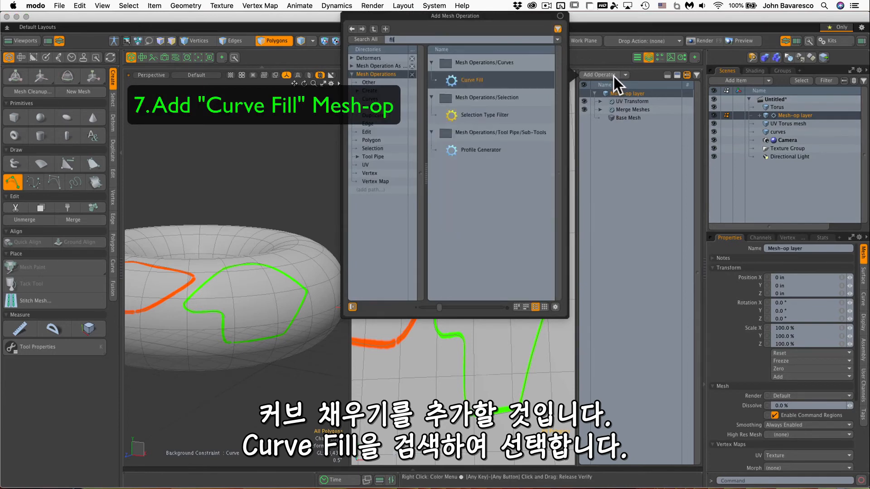
double_click(470, 79)
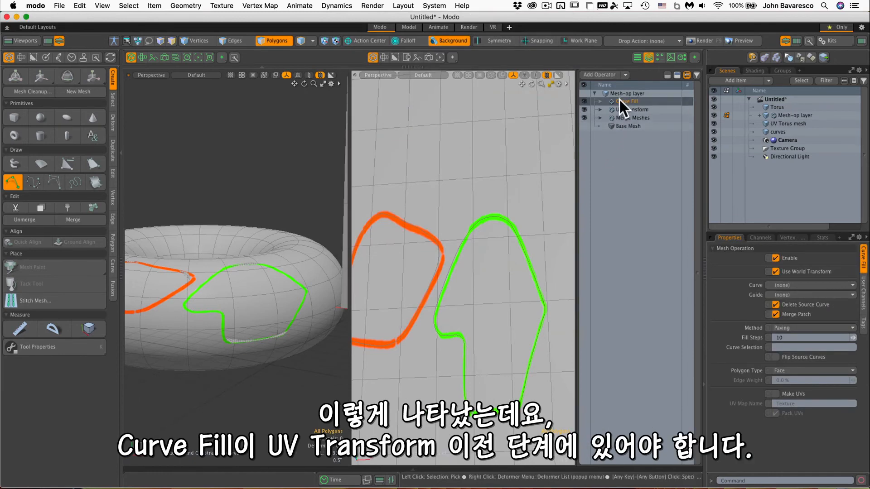
Move Curve Fill between UV Transform and Merge Meshes in the operation stack and inspect the filled panels on the torus
left_click_drag(619, 100, 621, 110)
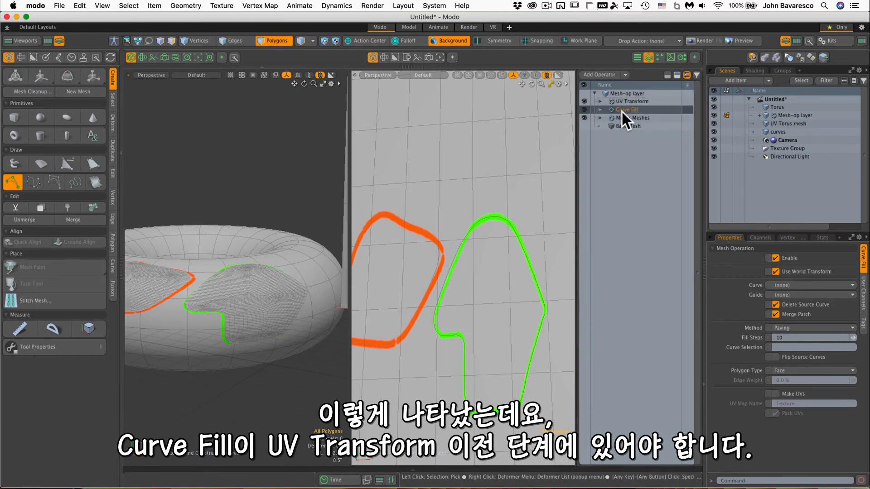
left_click_drag(240, 282, 274, 324, "ctrl+alt")
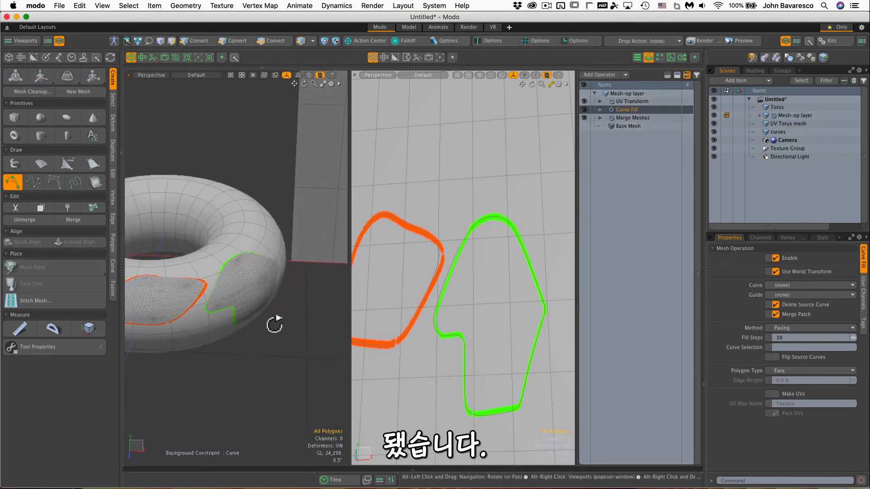
left_click_drag(254, 297, 326, 290, "alt+shift")
left_click_drag(265, 272, 341, 270, "ctrl+alt")
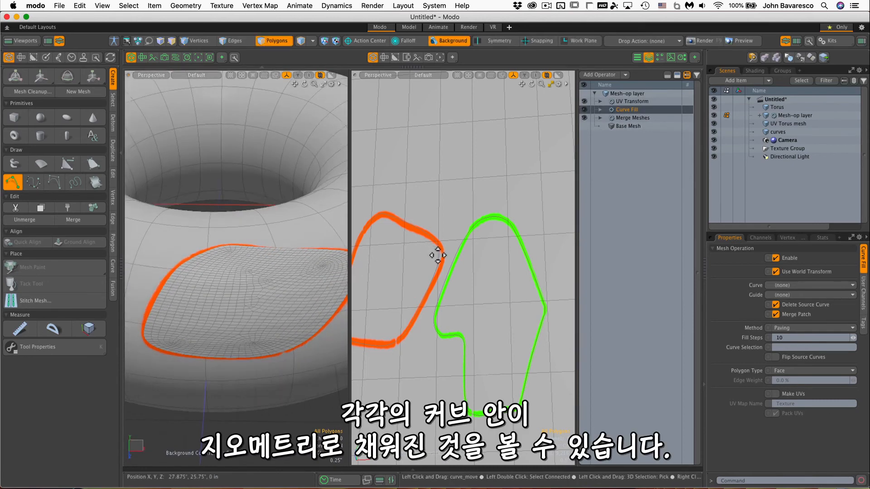
left_click_drag(307, 269, 274, 278, "ctrl+alt")
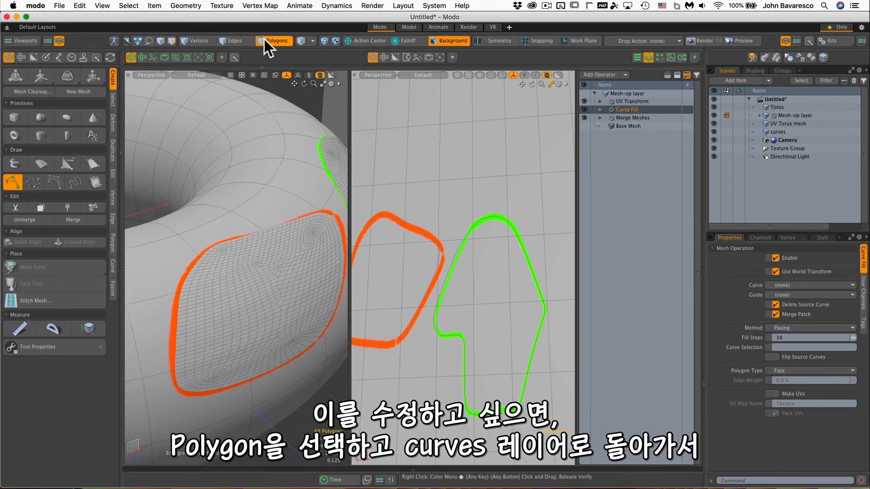
On the curves mesh, select the orange panel's curve and pull its upper-right control point outward beyond the orange outline
left_click(792, 131)
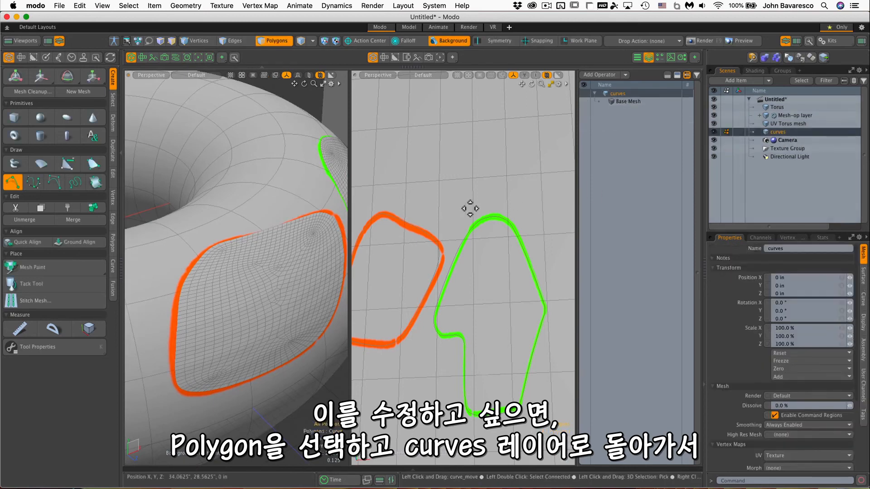
left_click_drag(274, 258, 249, 284, "alt")
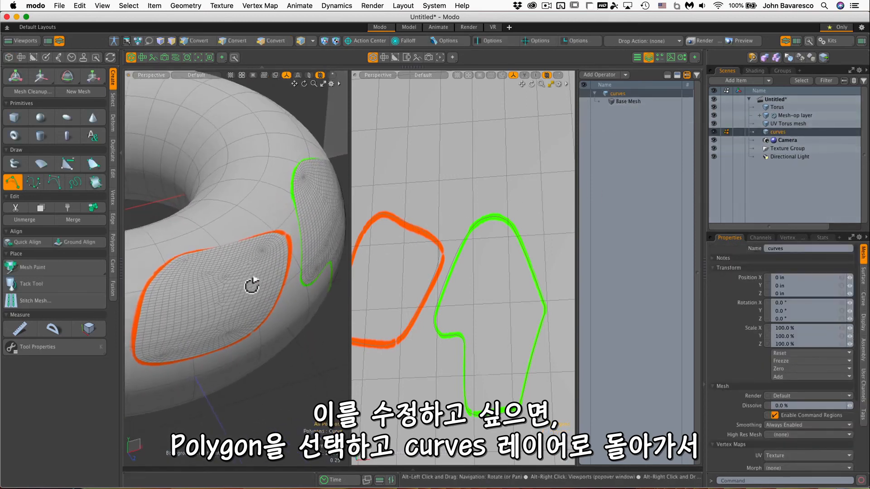
left_click(429, 236)
key("Return")
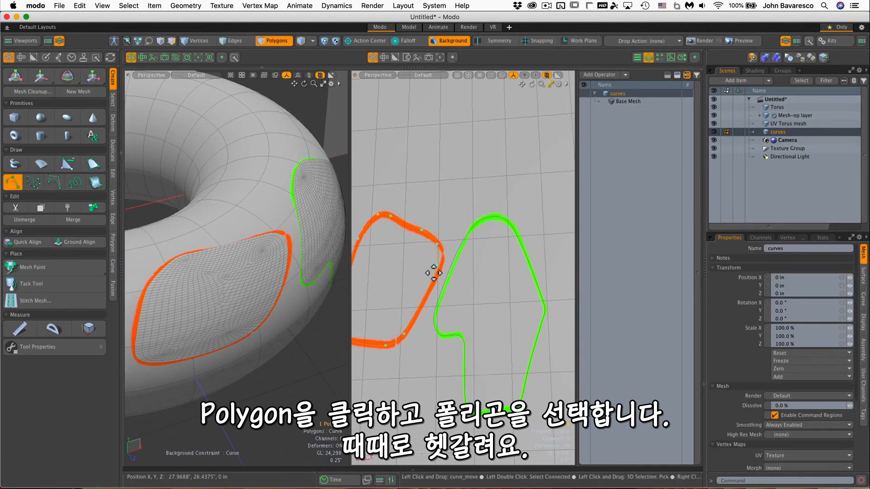
left_click_drag(441, 261, 443, 260)
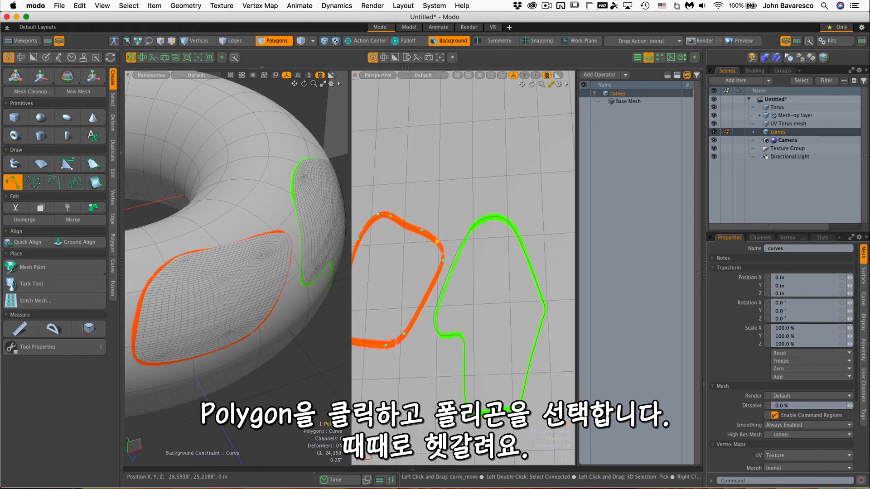
left_click_drag(417, 220, 469, 223, "alt+shift")
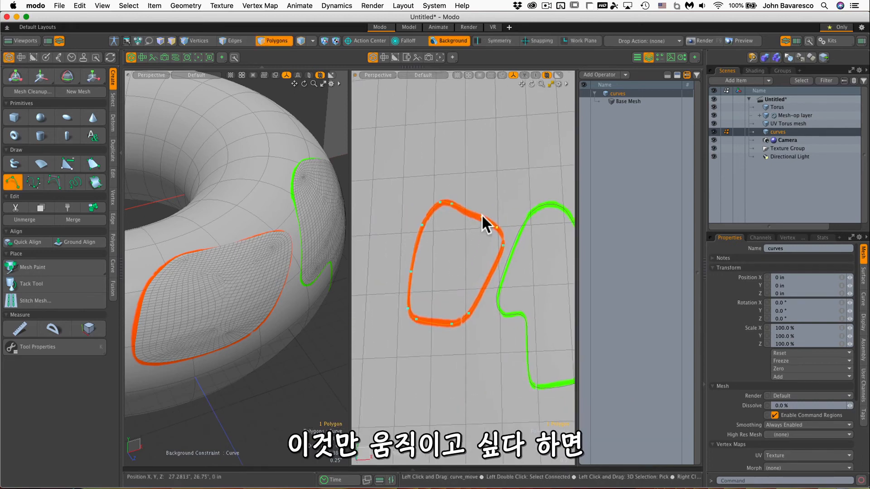
left_click_drag(486, 204, 488, 199)
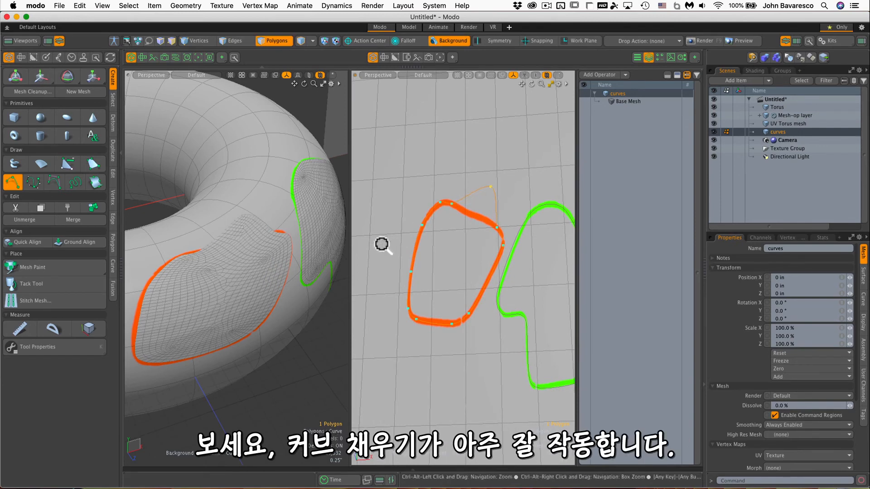
Move the orange panel's entire curve slightly across the flat UV mesh with the Move tool
left_click_drag(443, 268, 475, 268, "alt")
left_click_drag(284, 282, 346, 202, "alt")
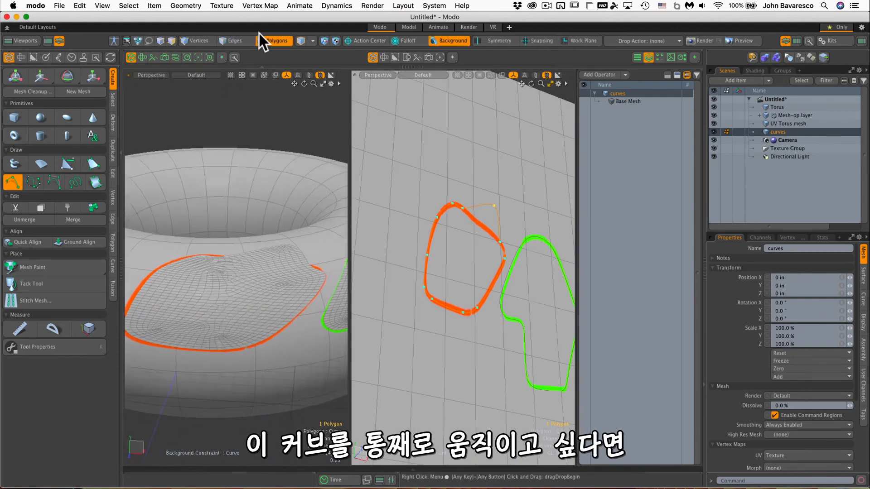
scroll(484, 236, "down", 3)
left_click_drag(459, 216, 421, 259, "alt")
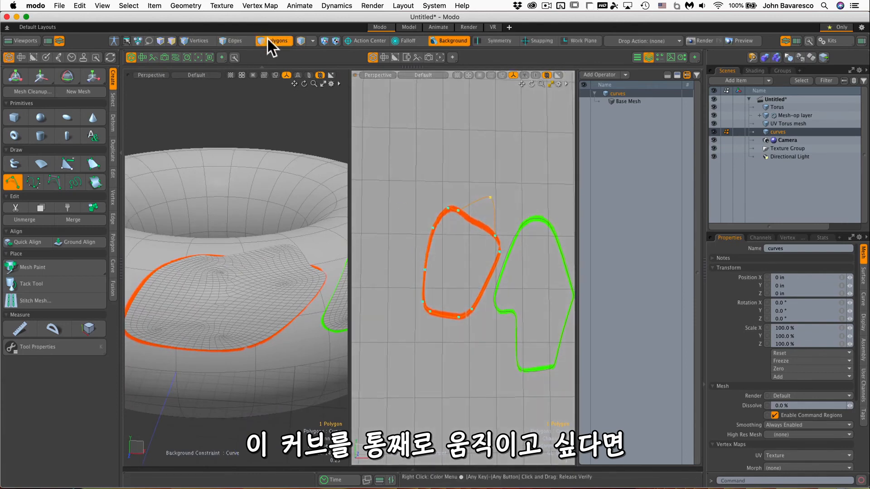
key("w")
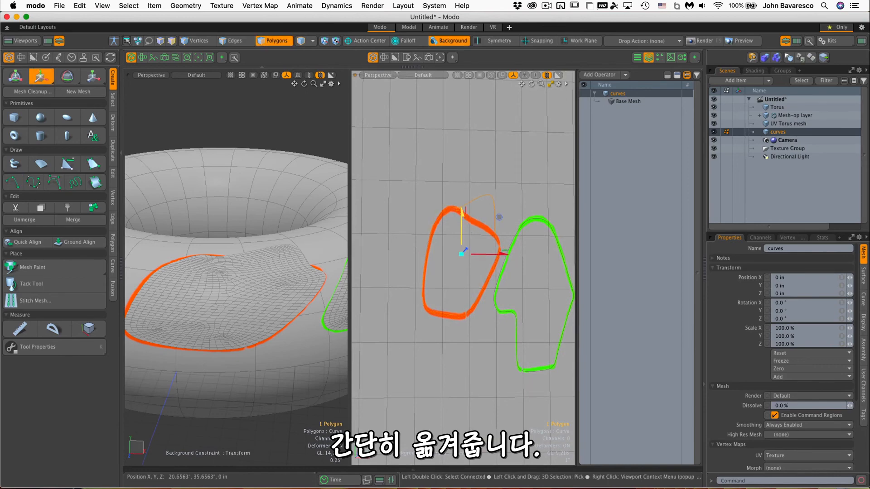
left_click_drag(461, 236, 505, 258)
left_click_drag(298, 290, 258, 277, "alt")
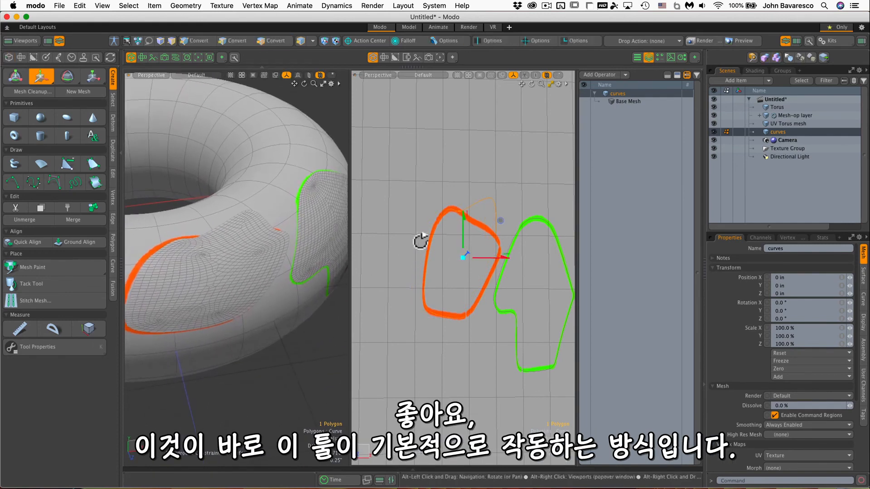
left_click_drag(446, 217, 459, 219, "ctrl+alt")
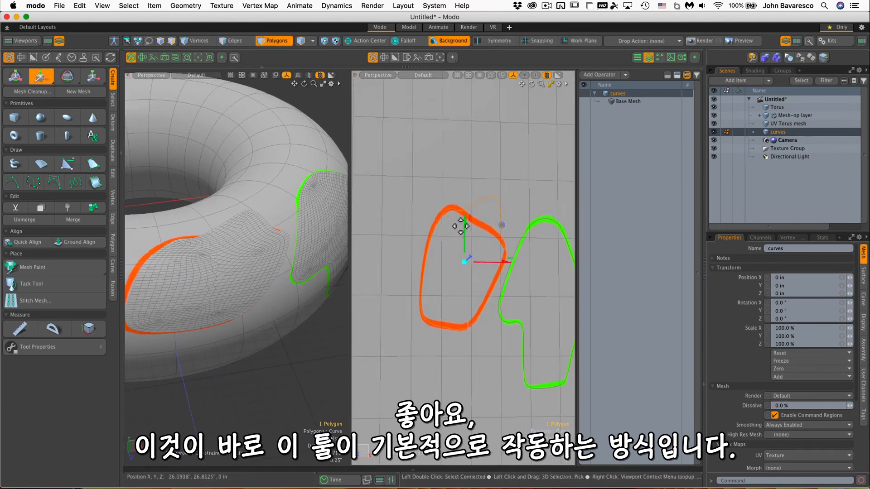
key("space")
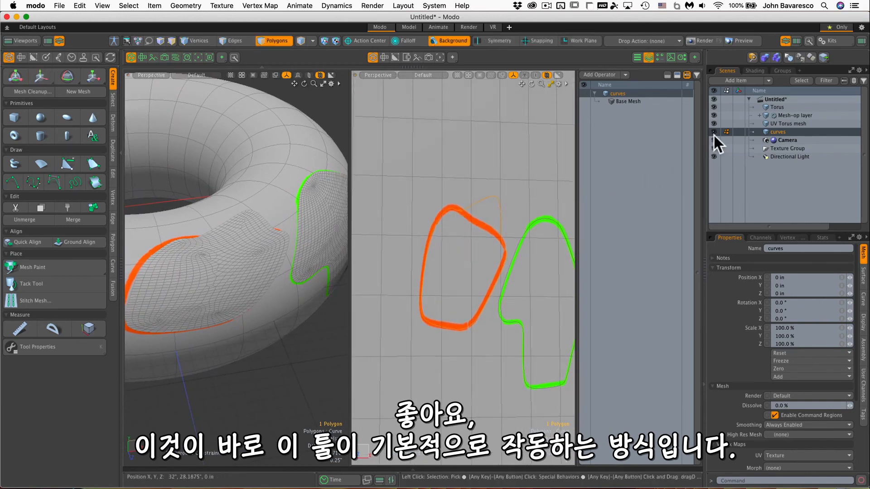
Review the Mesh-op layer's Merge Meshes, Curve Fill and UV Transform settings, and compare the torus panels with the flat curves
left_click(793, 116)
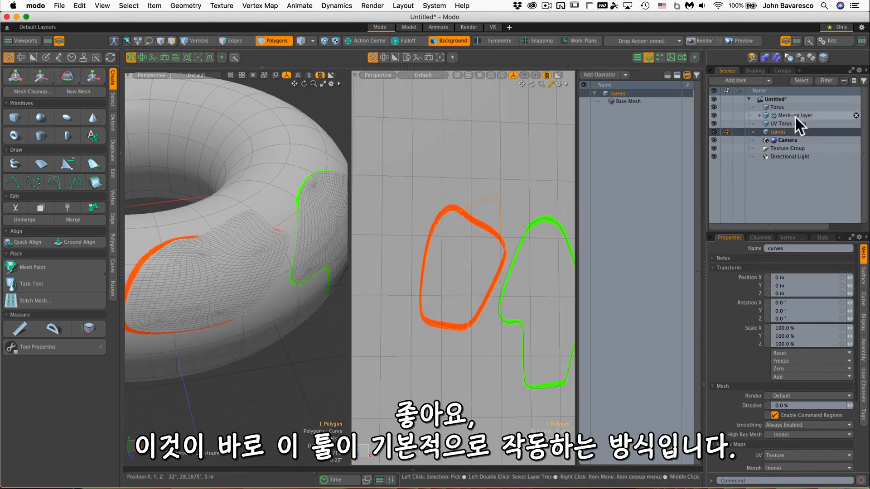
left_click(758, 114)
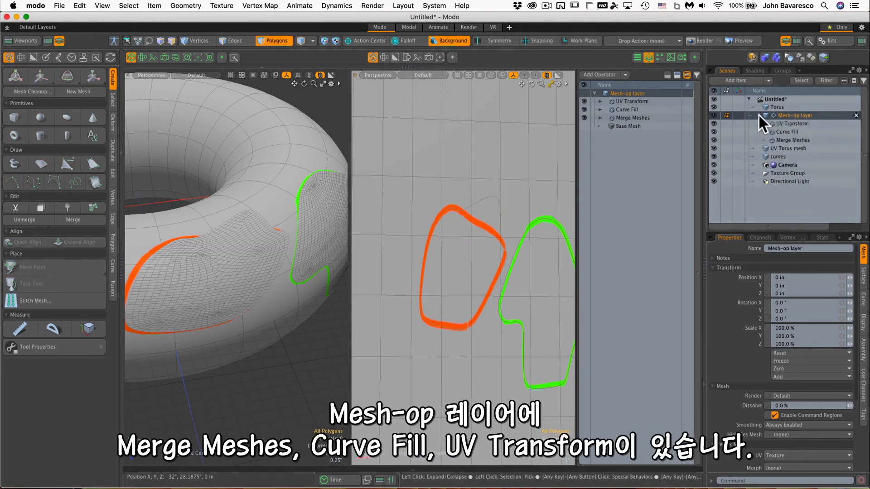
left_click(782, 139)
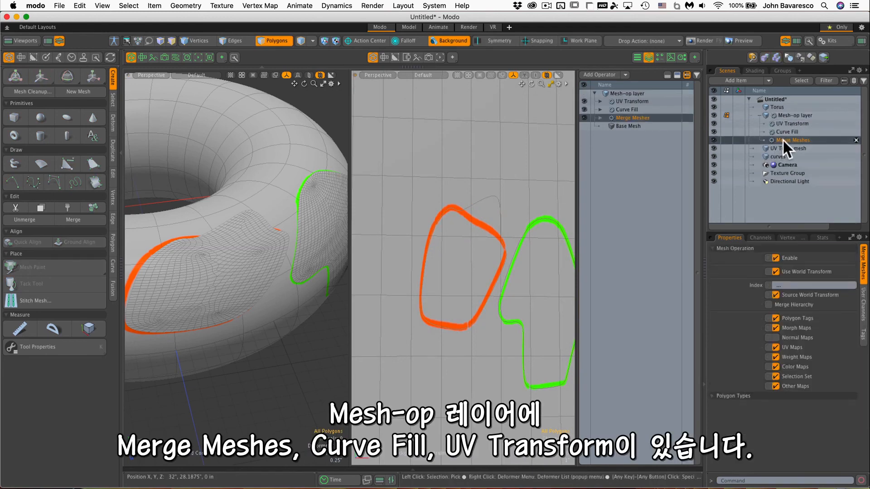
left_click(784, 133)
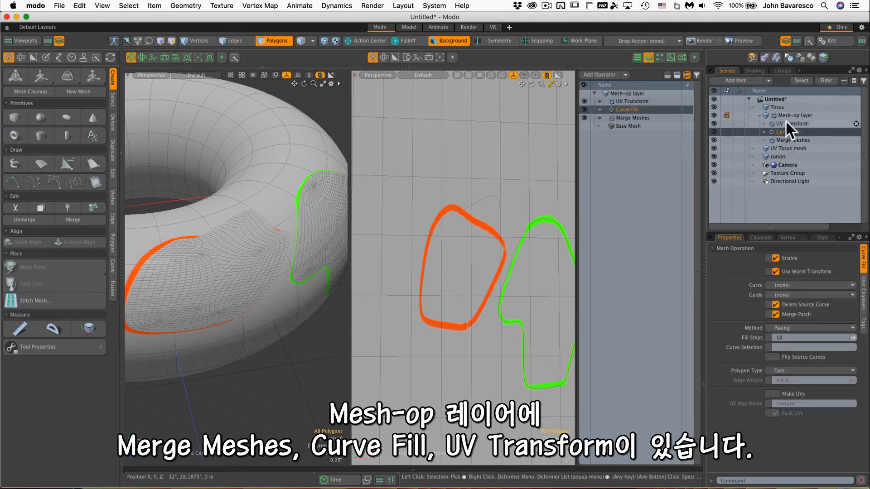
left_click(786, 122)
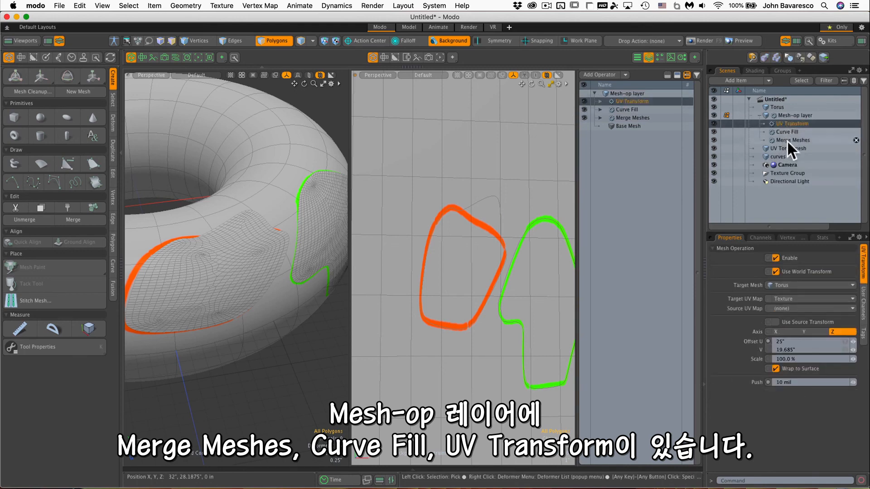
left_click(787, 138)
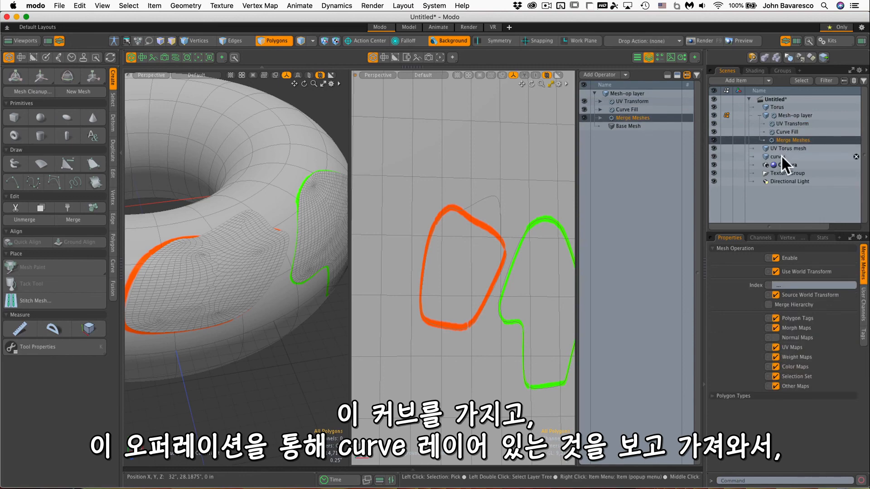
left_click(784, 131)
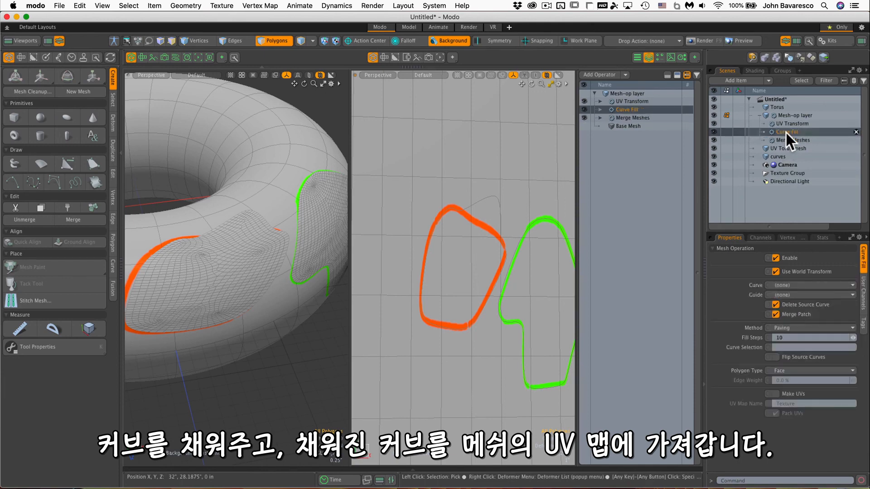
left_click(784, 123)
left_click_drag(230, 249, 249, 225, "alt")
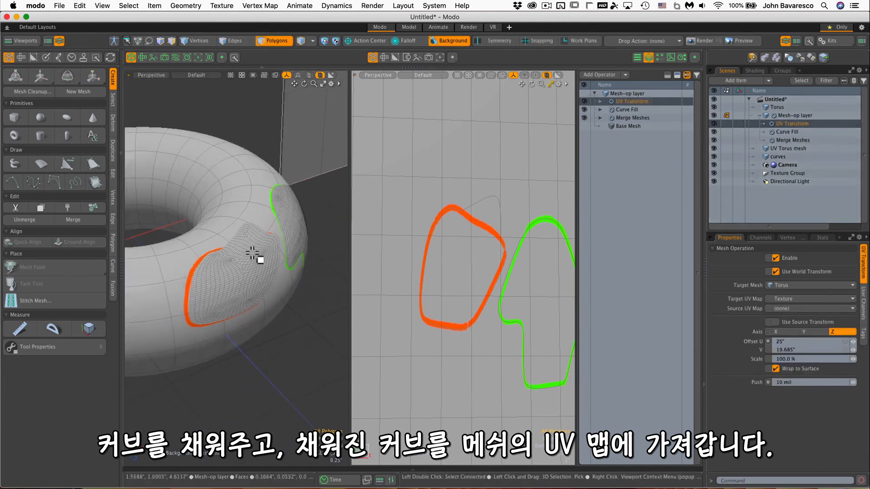
left_click_drag(469, 226, 365, 216, "ctrl+alt")
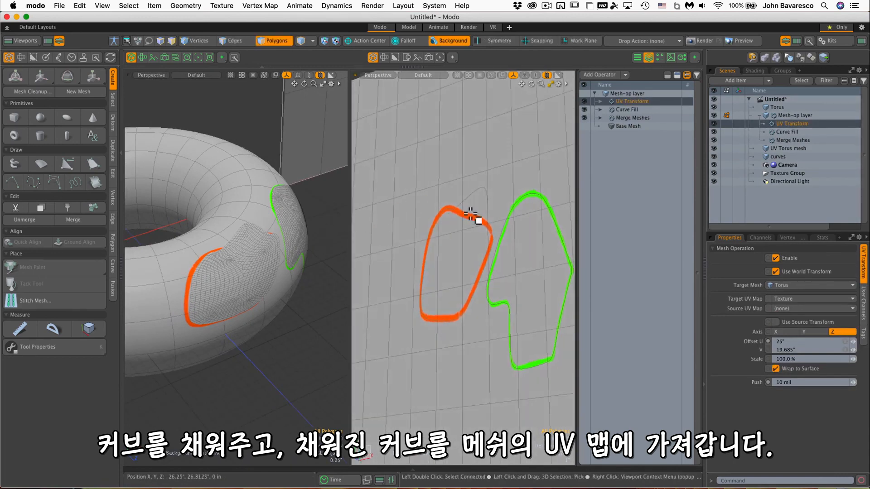